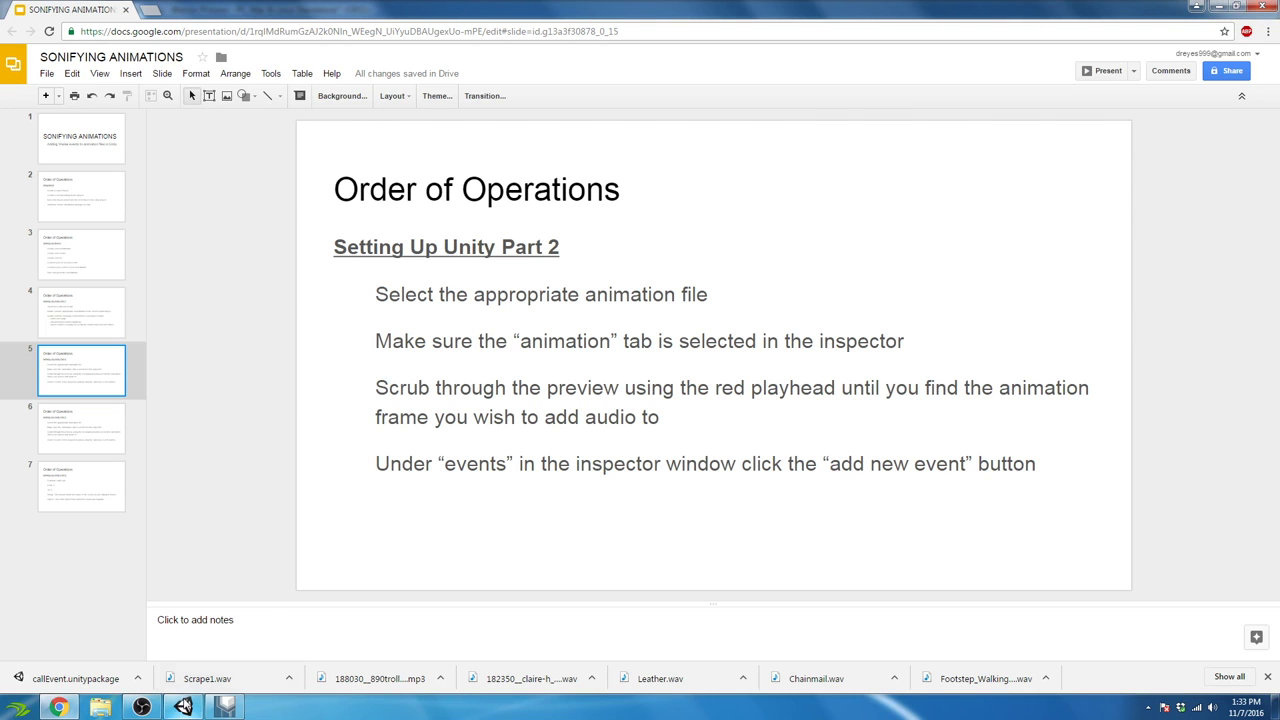
Step: Play-test the scene, sending the character running to three spots on the tiled floor, then stop
{"action": "left_click", "coordinate": [183, 707]}
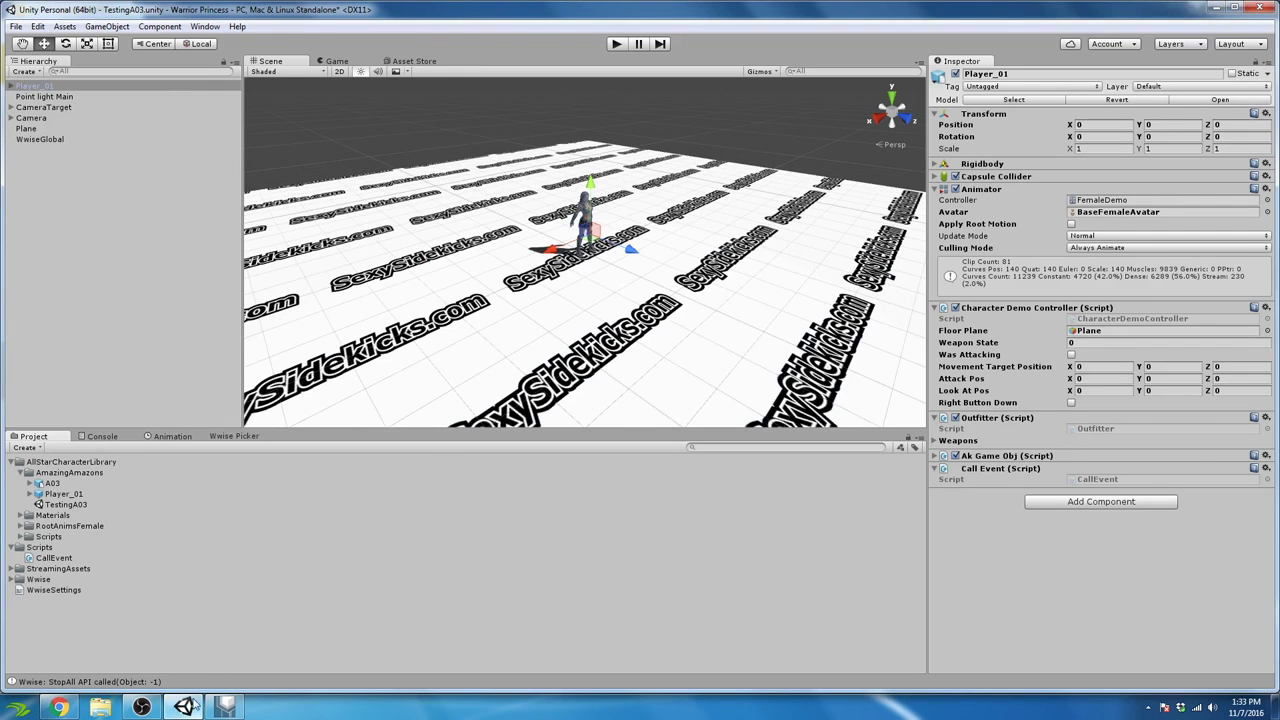
{"action": "left_click", "coordinate": [621, 44]}
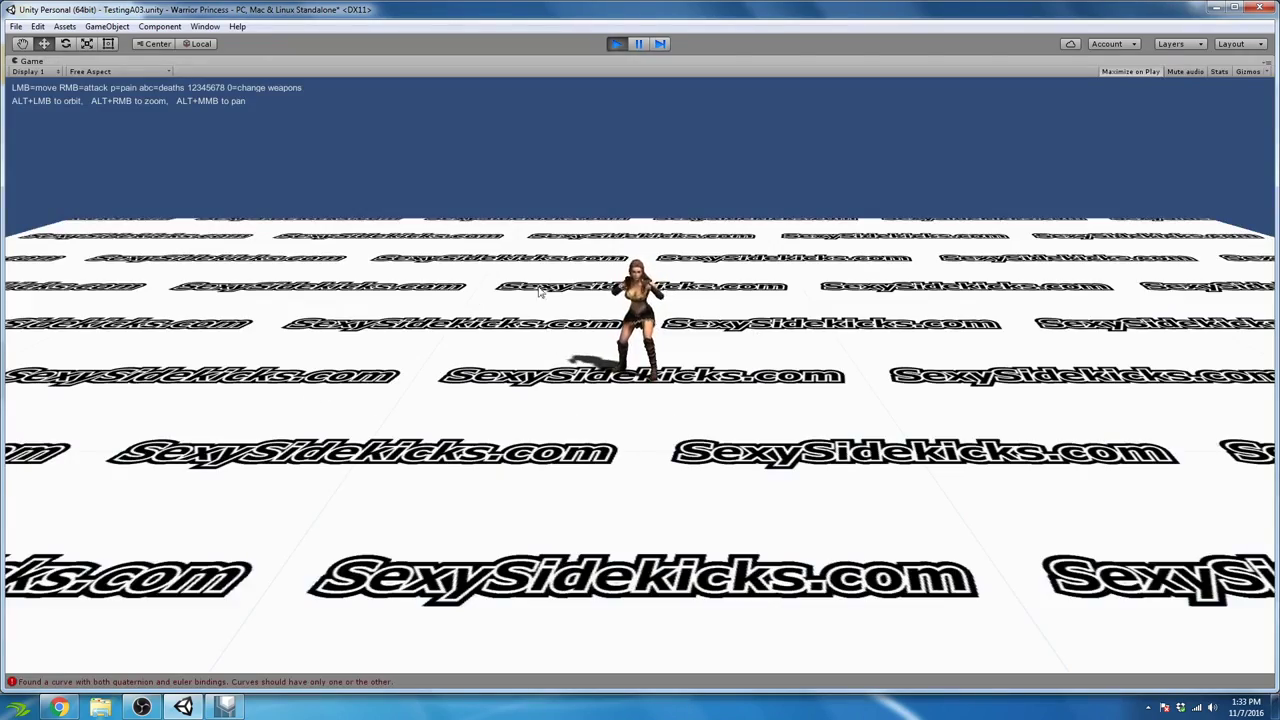
{"action": "left_click", "coordinate": [249, 346]}
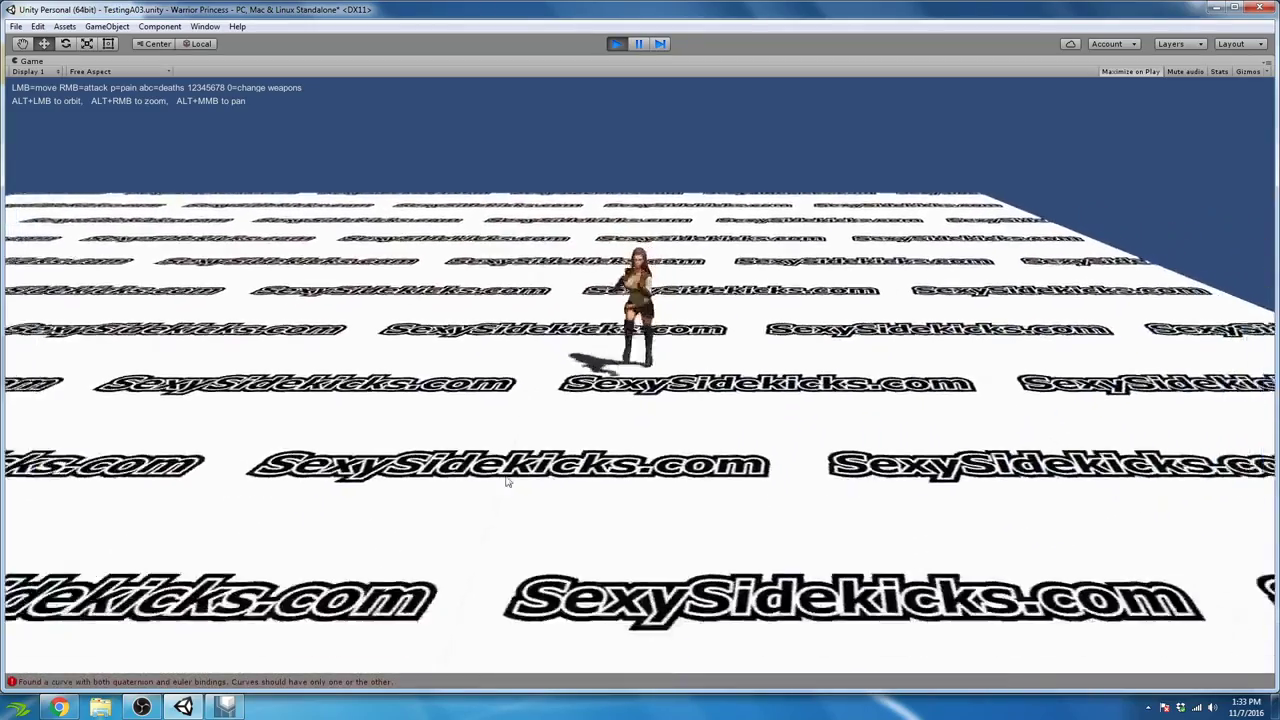
{"action": "left_click", "coordinate": [507, 482]}
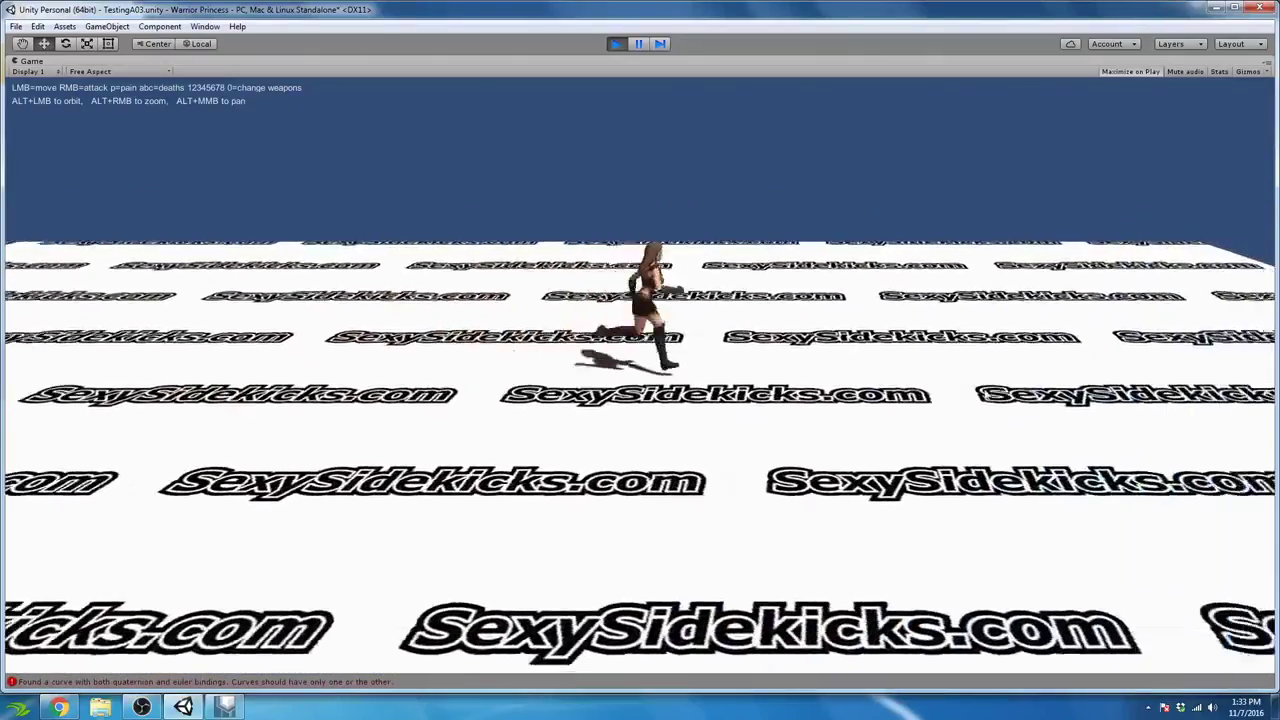
{"action": "left_click", "coordinate": [586, 461]}
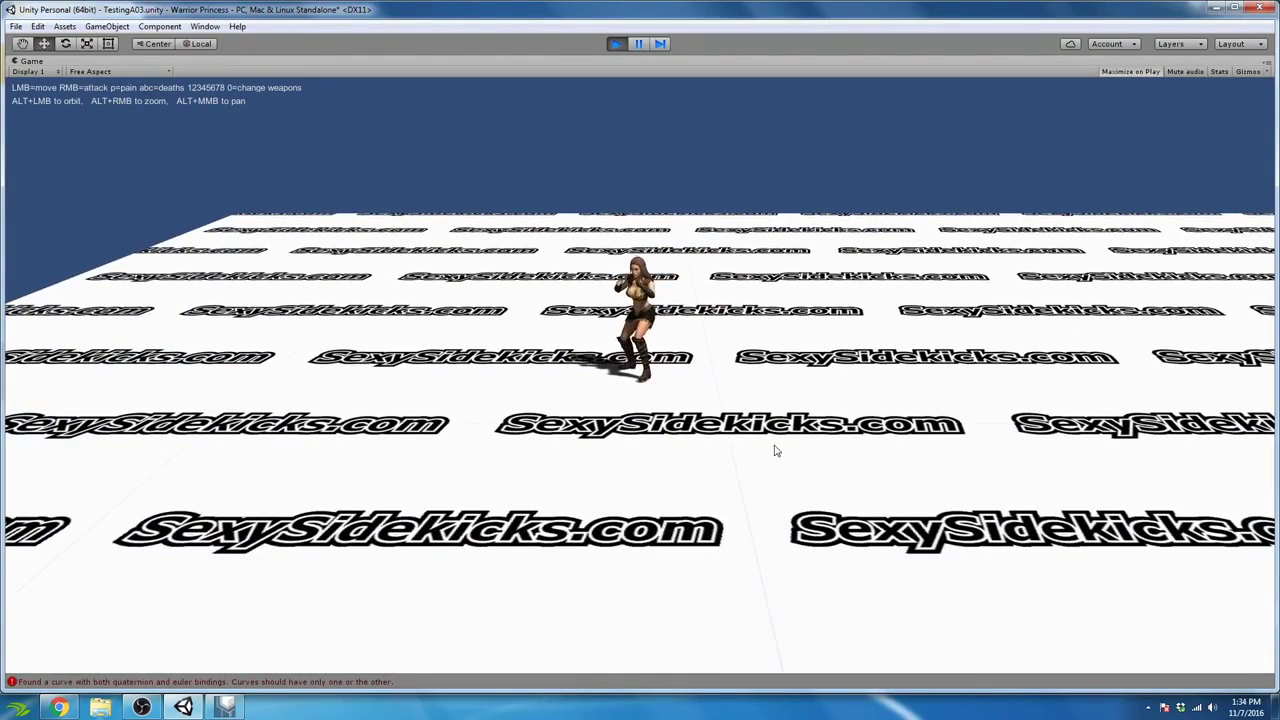
{"action": "left_click", "coordinate": [616, 43]}
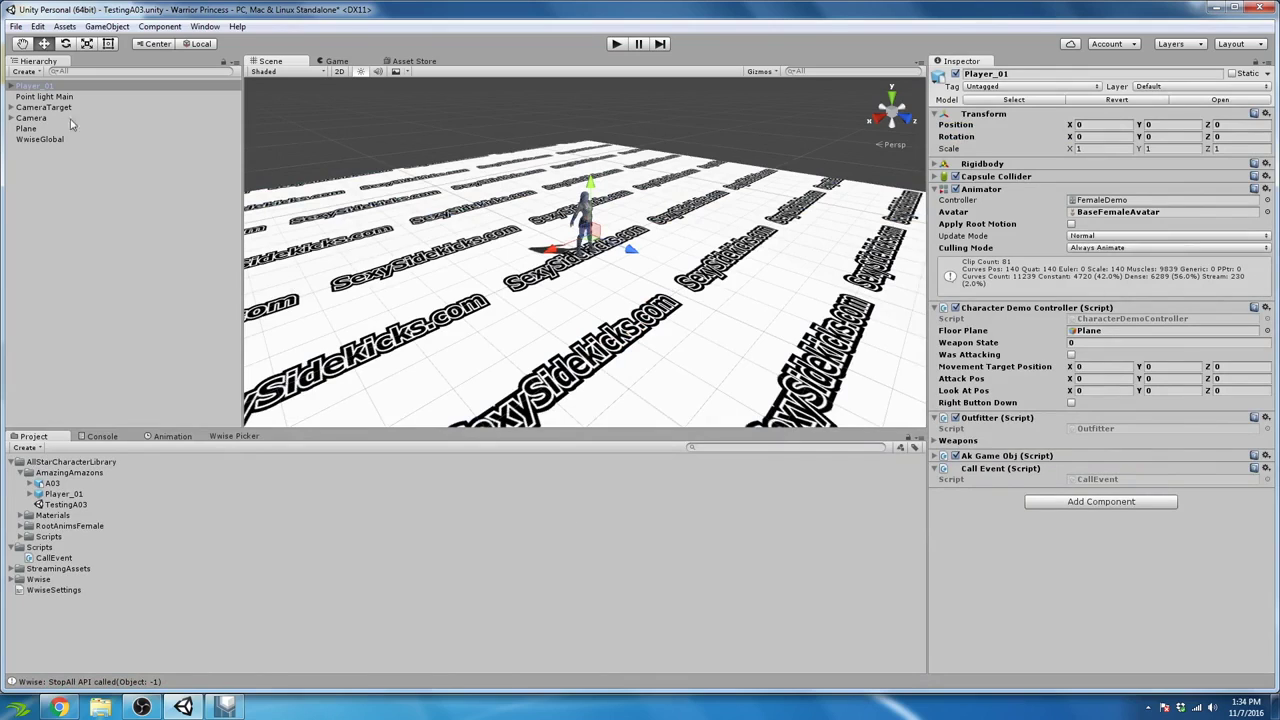
Step: Collapse AmazingAmazons and expand AllStarCharacterLibrary's RootAnimsFemale folder in the Project window
{"action": "left_click", "coordinate": [27, 473]}
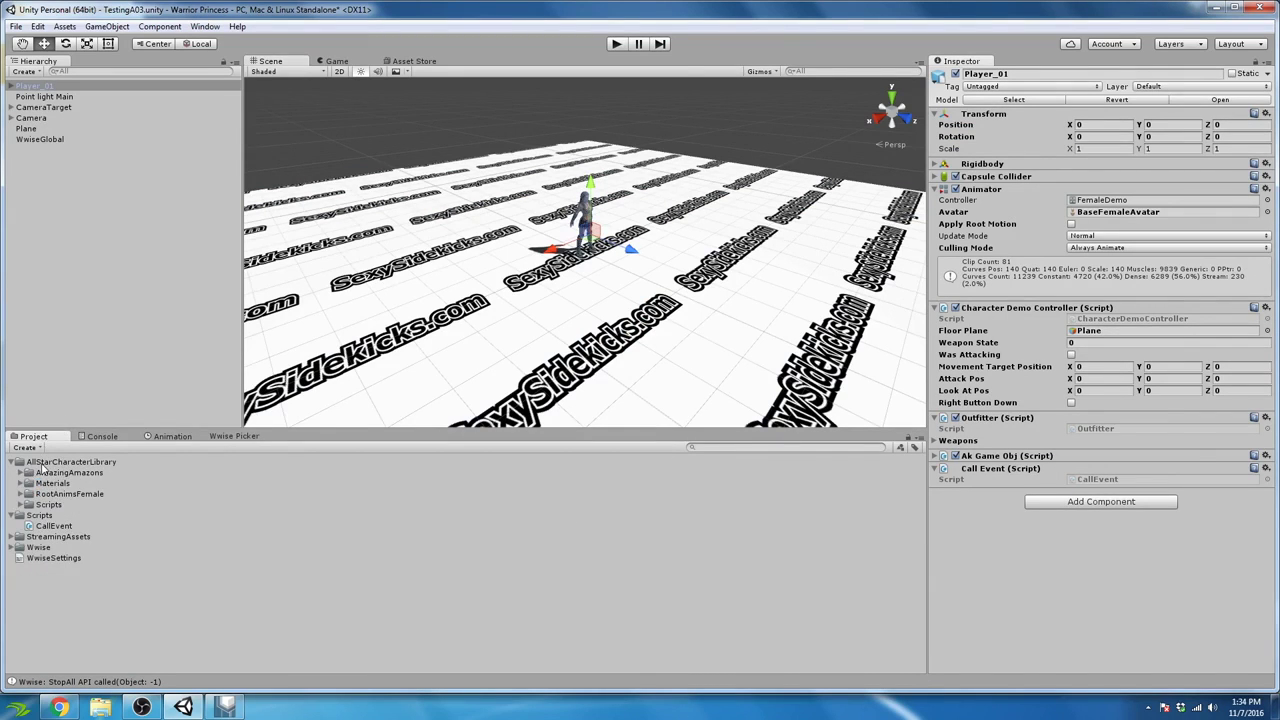
{"action": "left_click", "coordinate": [55, 462]}
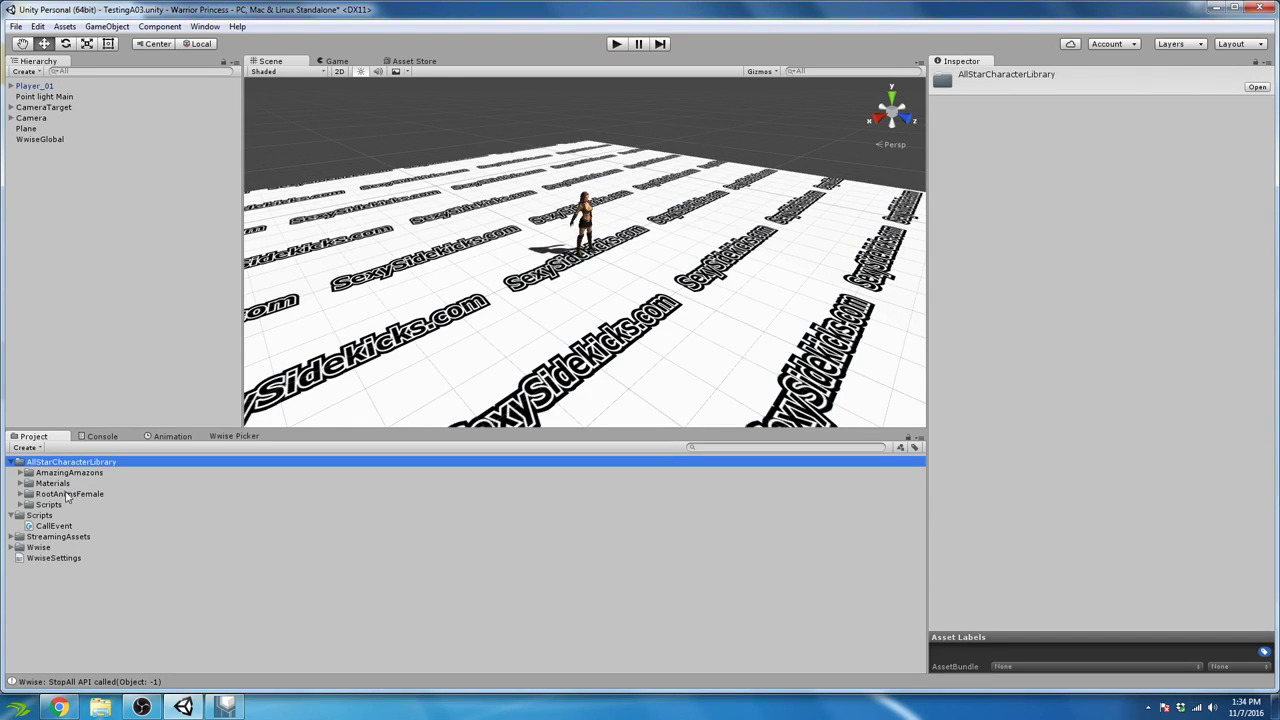
{"action": "left_click", "coordinate": [66, 495]}
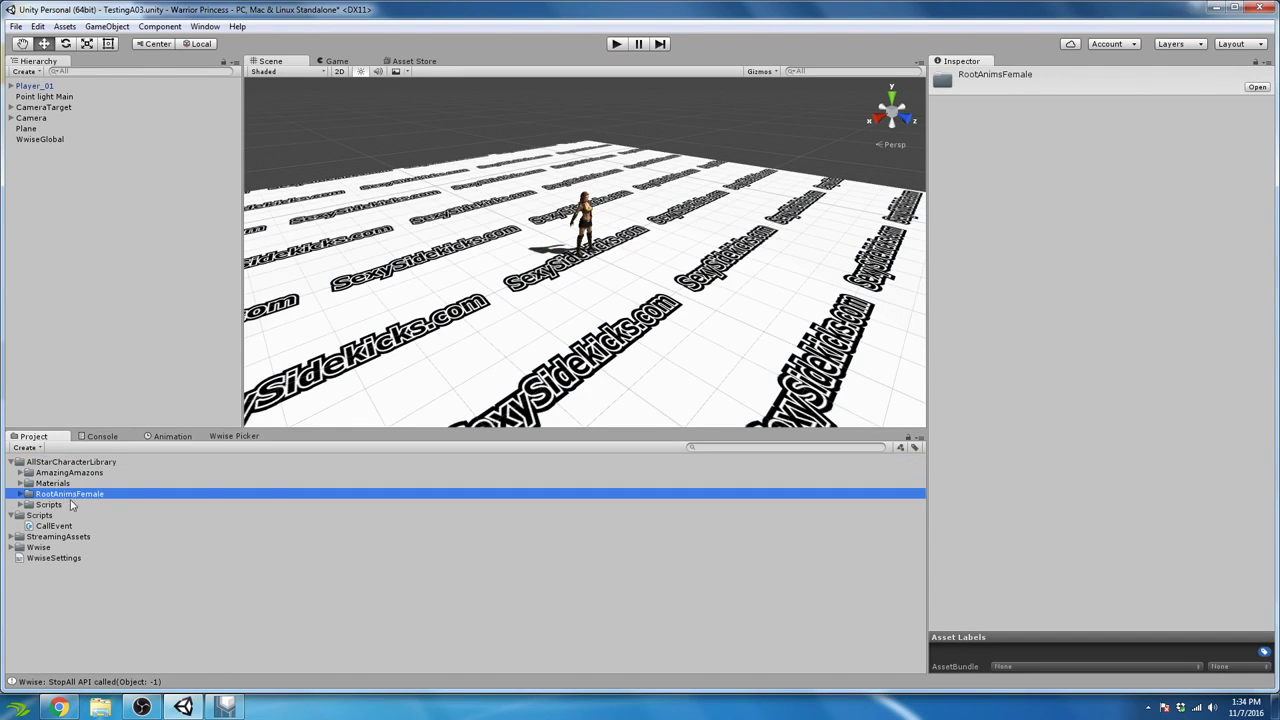
{"action": "left_click", "coordinate": [22, 495]}
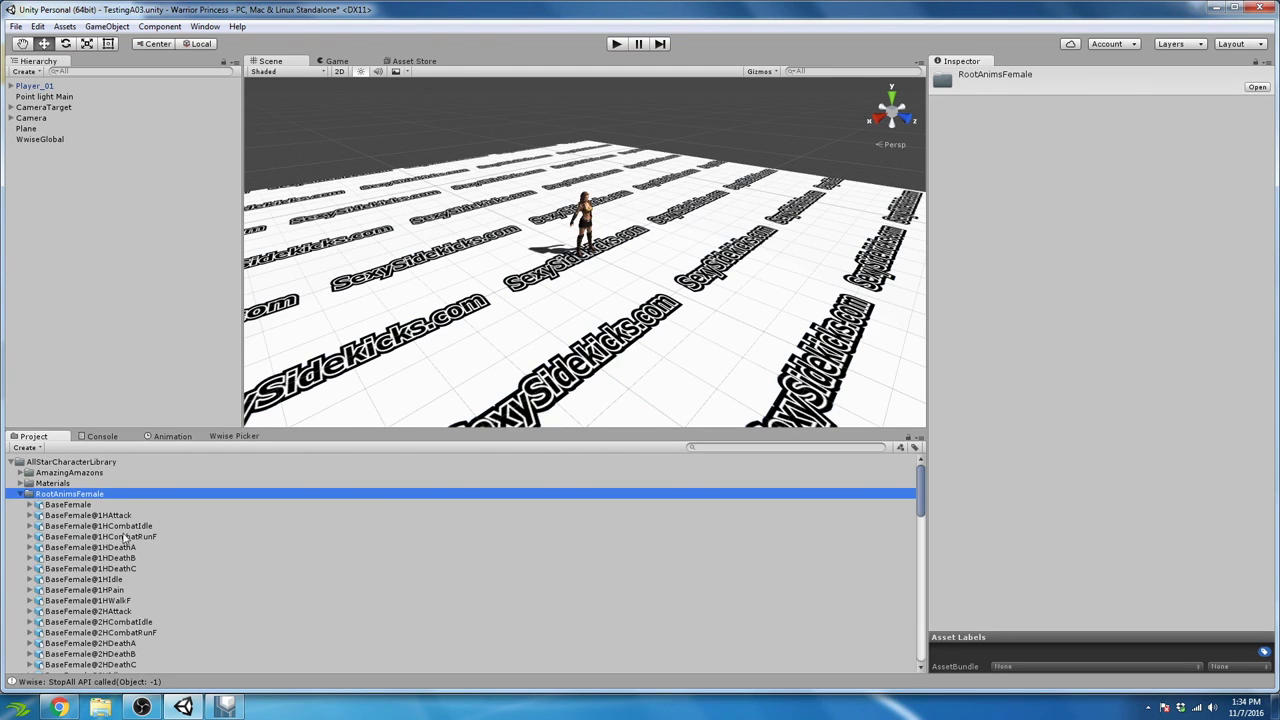
Step: Scroll through RootAnimsFemale until the BaseFemale@UN… unarmed animation clips are visible
{"action": "scroll", "coordinate": [212, 549], "scroll_direction": "down", "scroll_amount": 15}
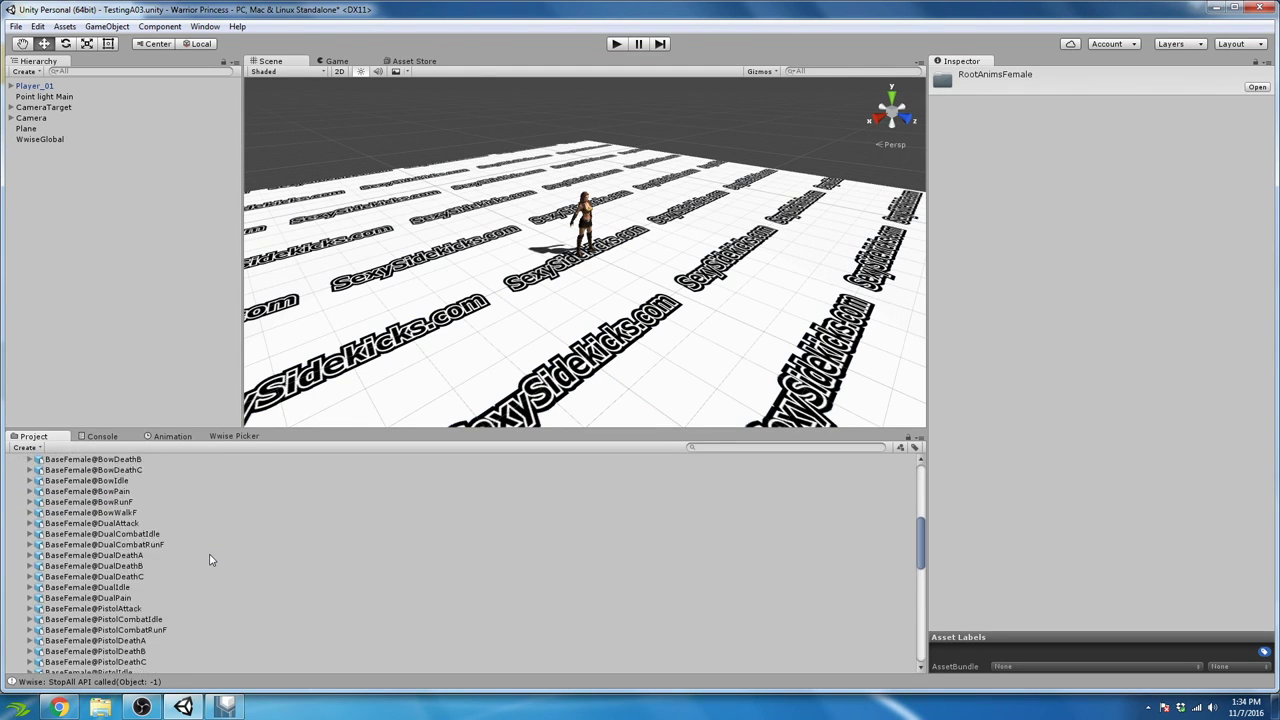
{"action": "scroll", "coordinate": [212, 561], "scroll_direction": "down", "scroll_amount": 6}
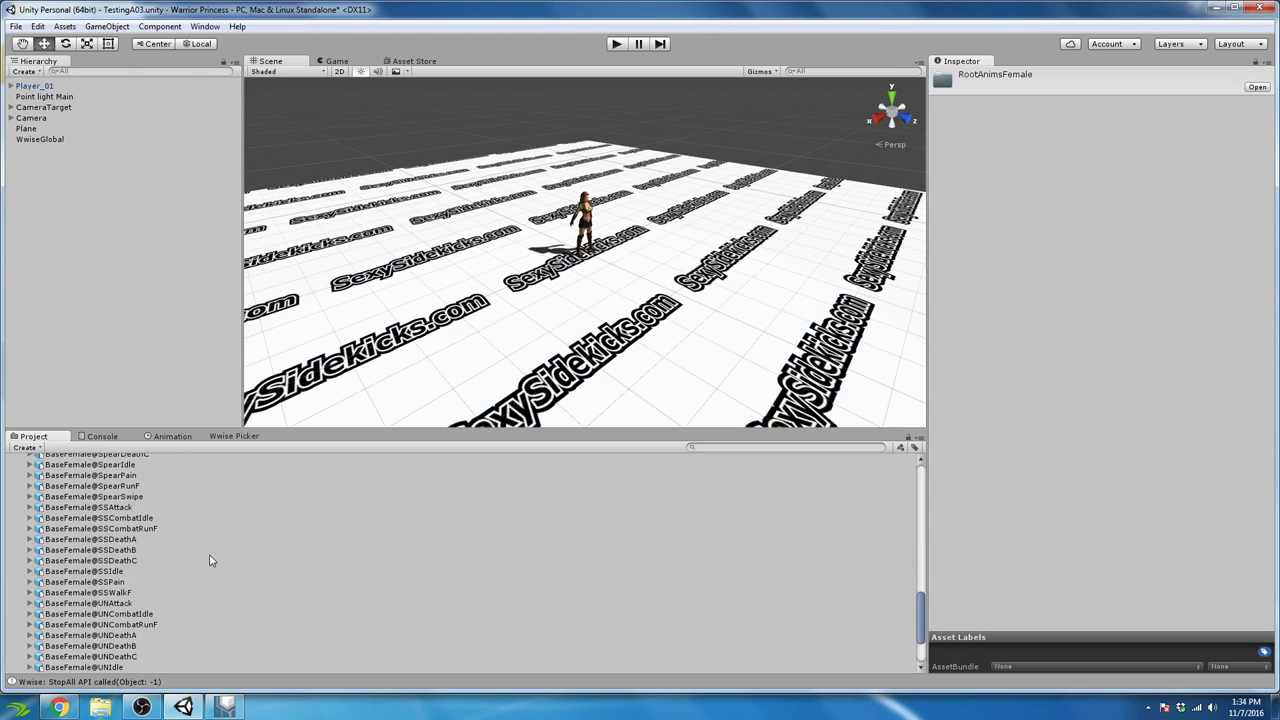
{"action": "scroll", "coordinate": [210, 561], "scroll_direction": "up", "scroll_amount": 18}
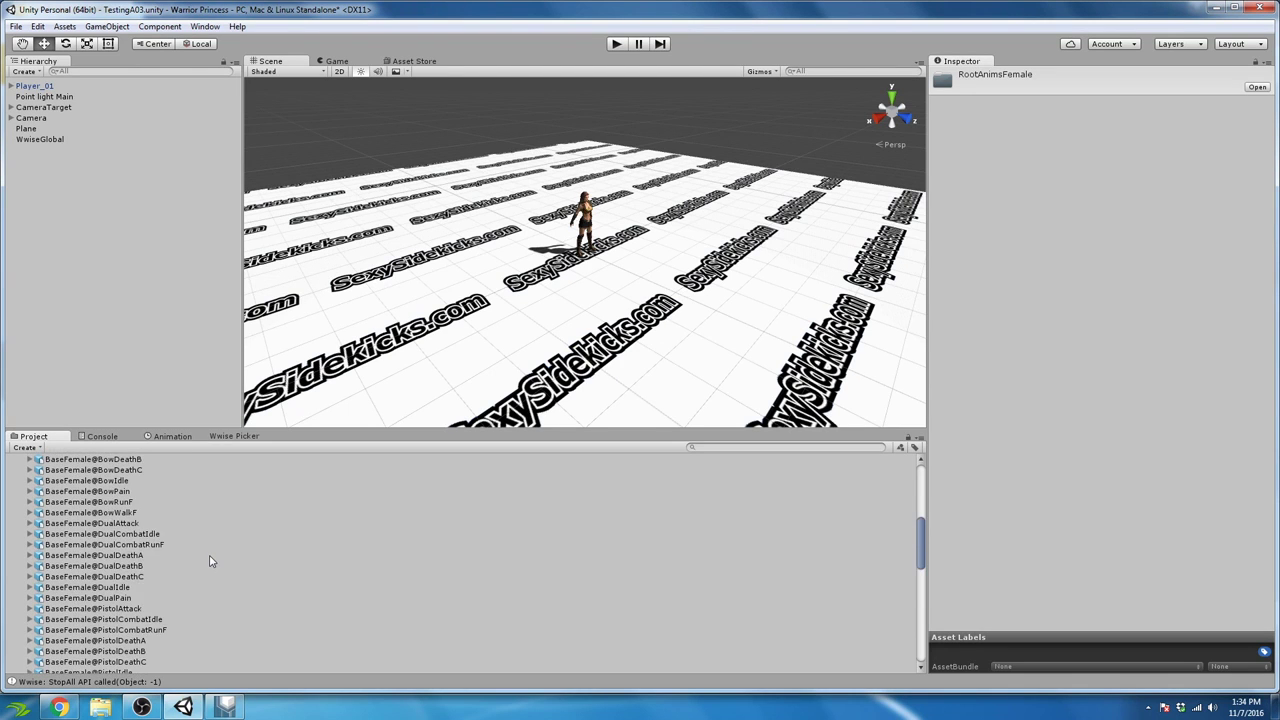
{"action": "scroll", "coordinate": [210, 561], "scroll_direction": "up", "scroll_amount": 5}
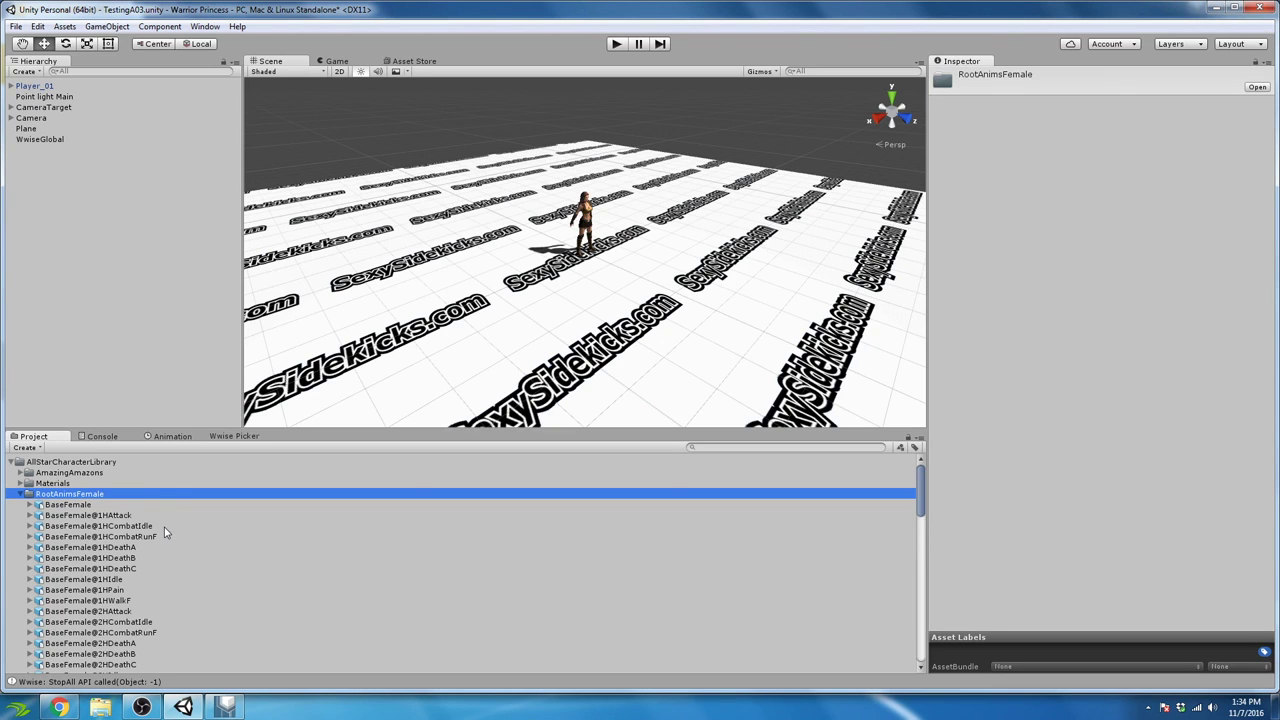
{"action": "scroll", "coordinate": [171, 533], "scroll_direction": "down", "scroll_amount": 6}
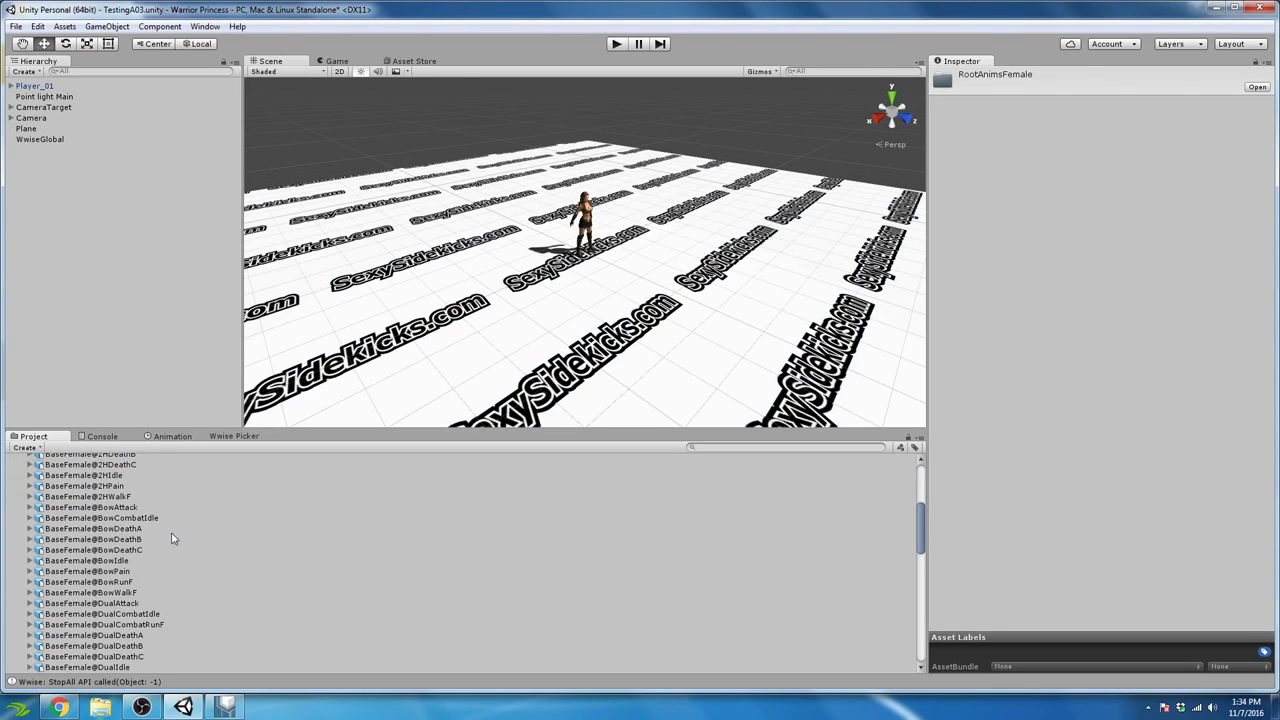
{"action": "scroll", "coordinate": [171, 538], "scroll_direction": "down", "scroll_amount": 10}
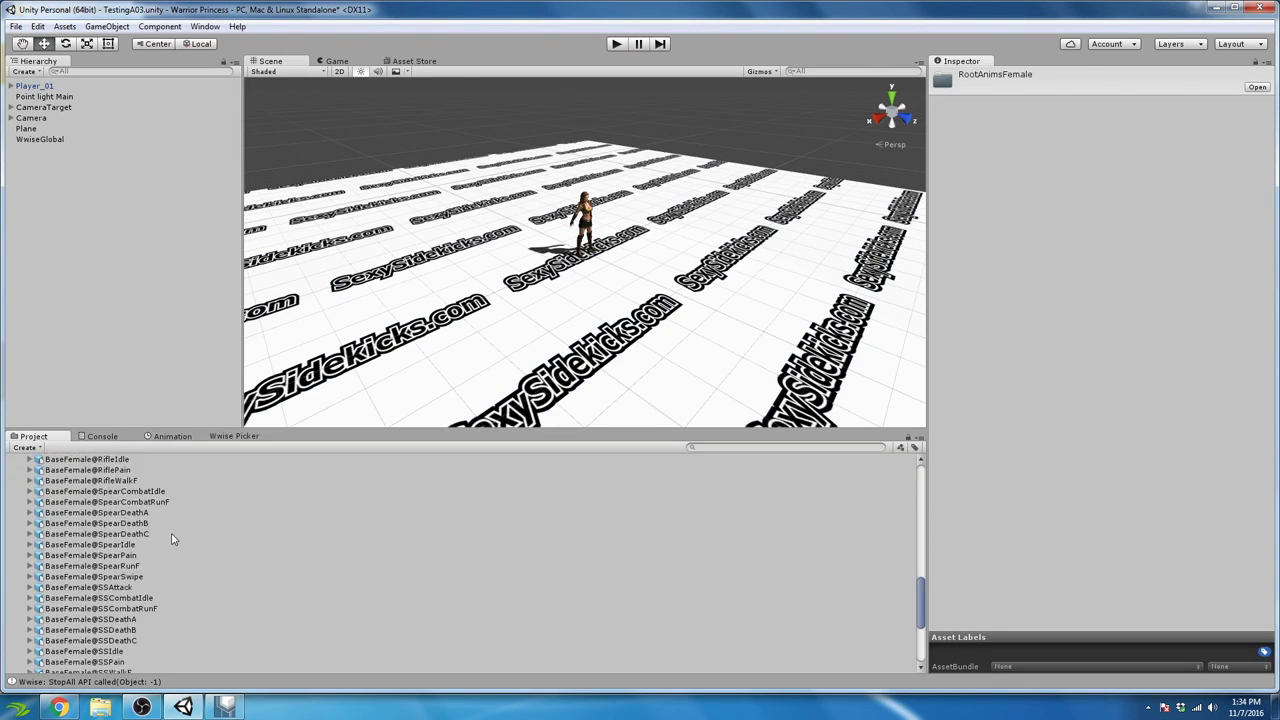
{"action": "scroll", "coordinate": [171, 540], "scroll_direction": "down", "scroll_amount": 5}
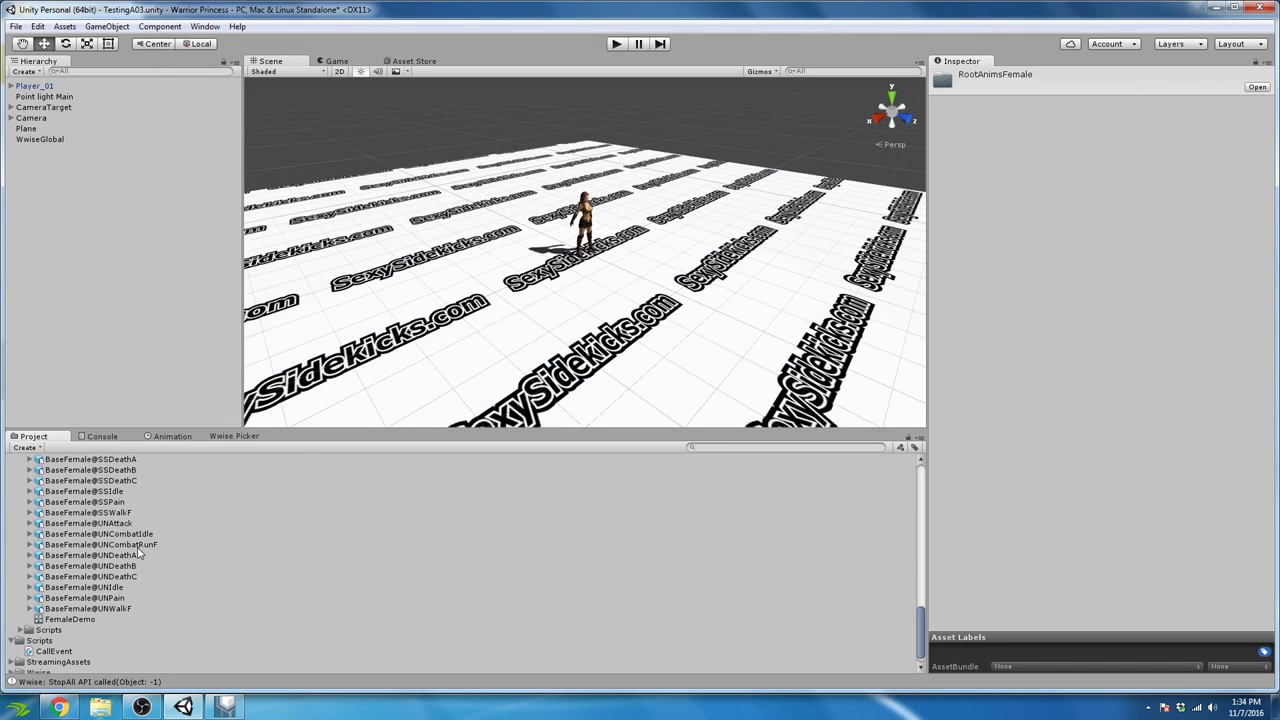
{"action": "scroll", "coordinate": [193, 557], "scroll_direction": "up", "scroll_amount": 8}
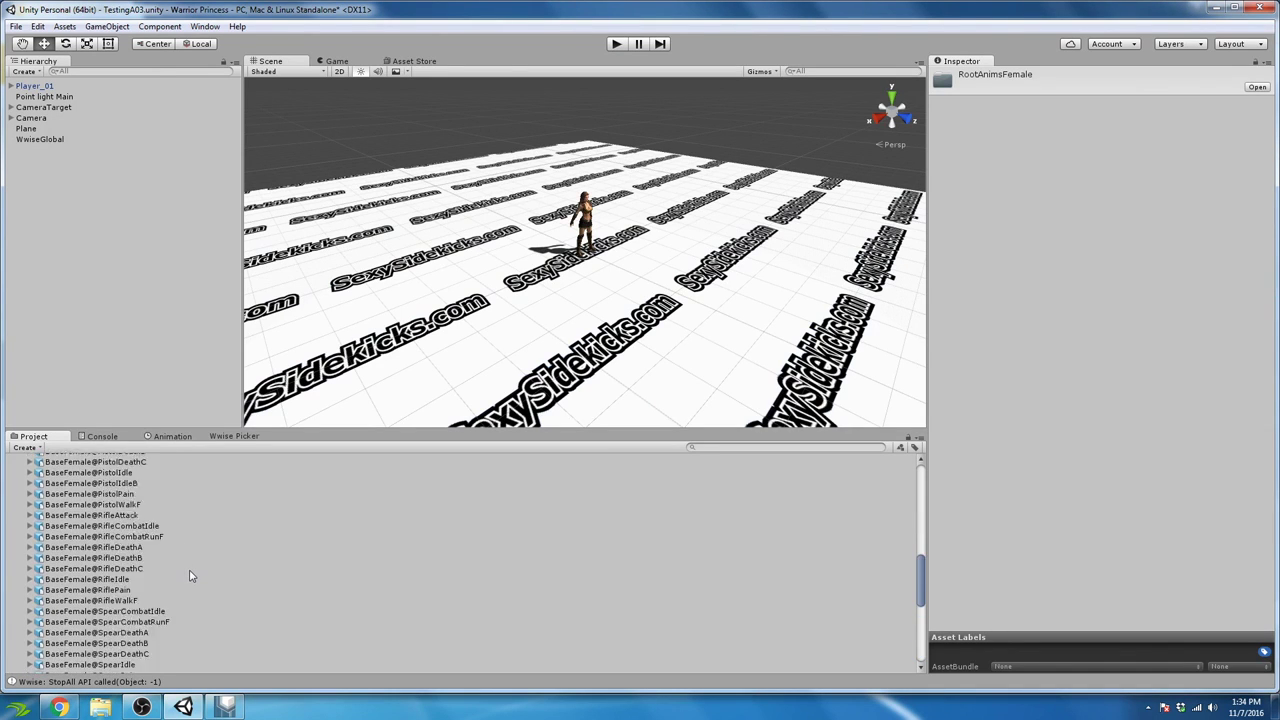
{"action": "scroll", "coordinate": [193, 576], "scroll_direction": "up", "scroll_amount": 10}
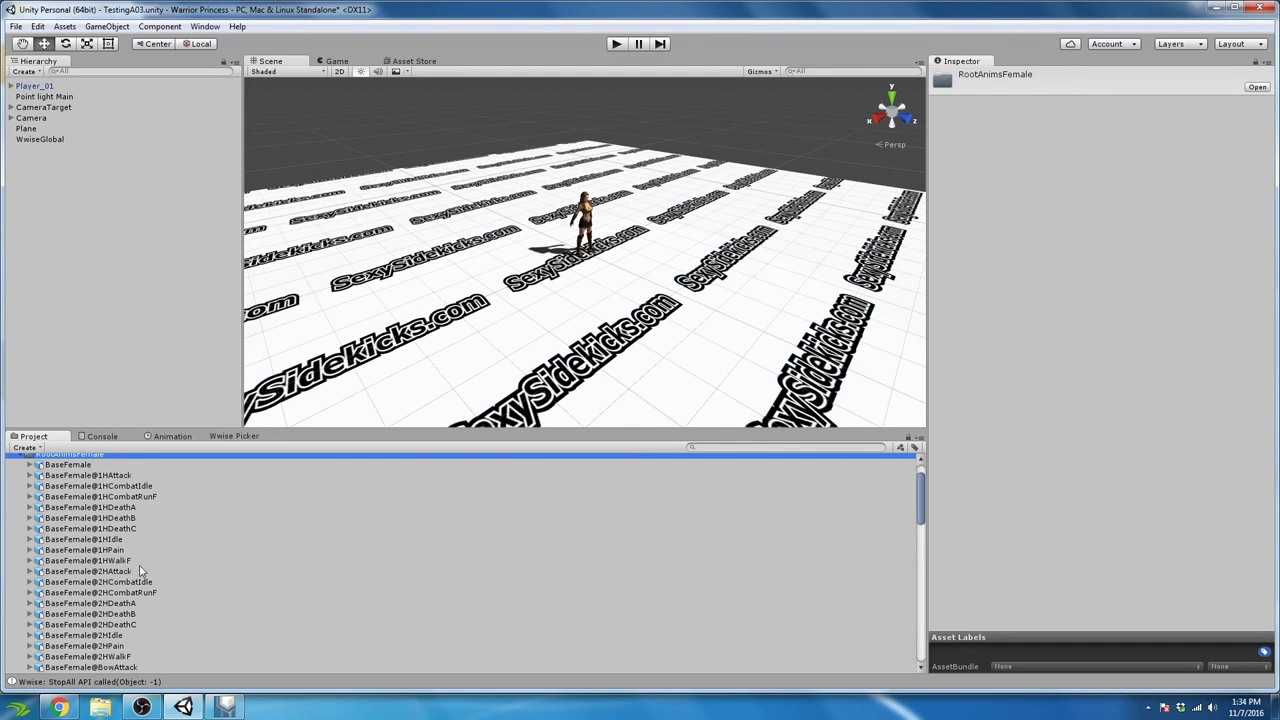
{"action": "scroll", "coordinate": [158, 575], "scroll_direction": "down", "scroll_amount": 6}
{"action": "scroll", "coordinate": [158, 568], "scroll_direction": "up", "scroll_amount": 7}
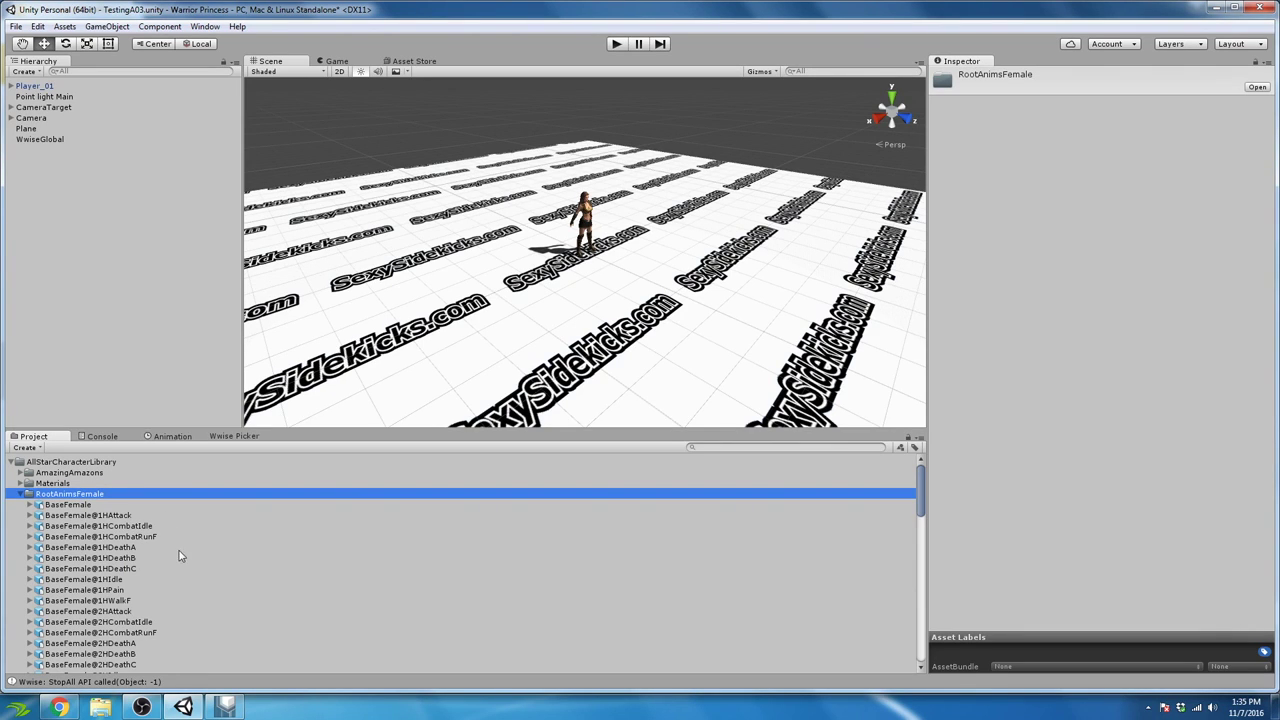
{"action": "scroll", "coordinate": [180, 557], "scroll_direction": "down", "scroll_amount": 3}
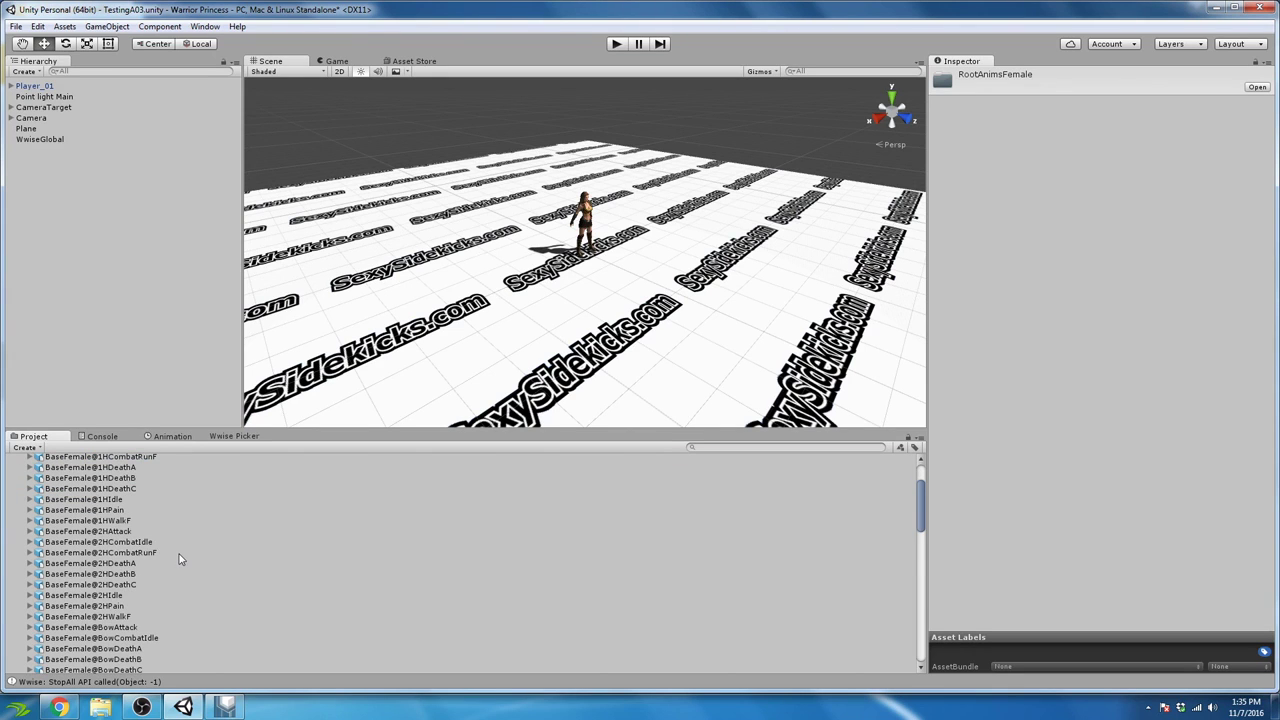
{"action": "scroll", "coordinate": [210, 573], "scroll_direction": "down", "scroll_amount": 1}
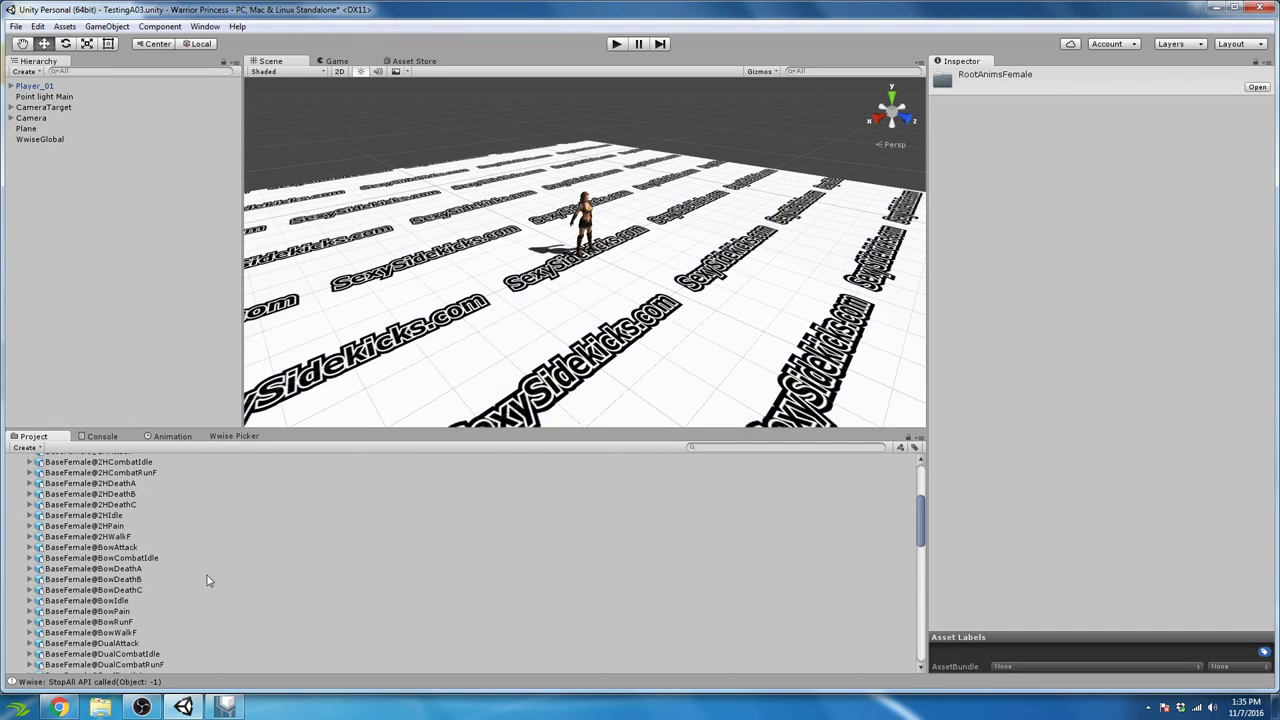
{"action": "scroll", "coordinate": [184, 620], "scroll_direction": "up", "scroll_amount": 1}
{"action": "scroll", "coordinate": [184, 620], "scroll_direction": "up", "scroll_amount": 3}
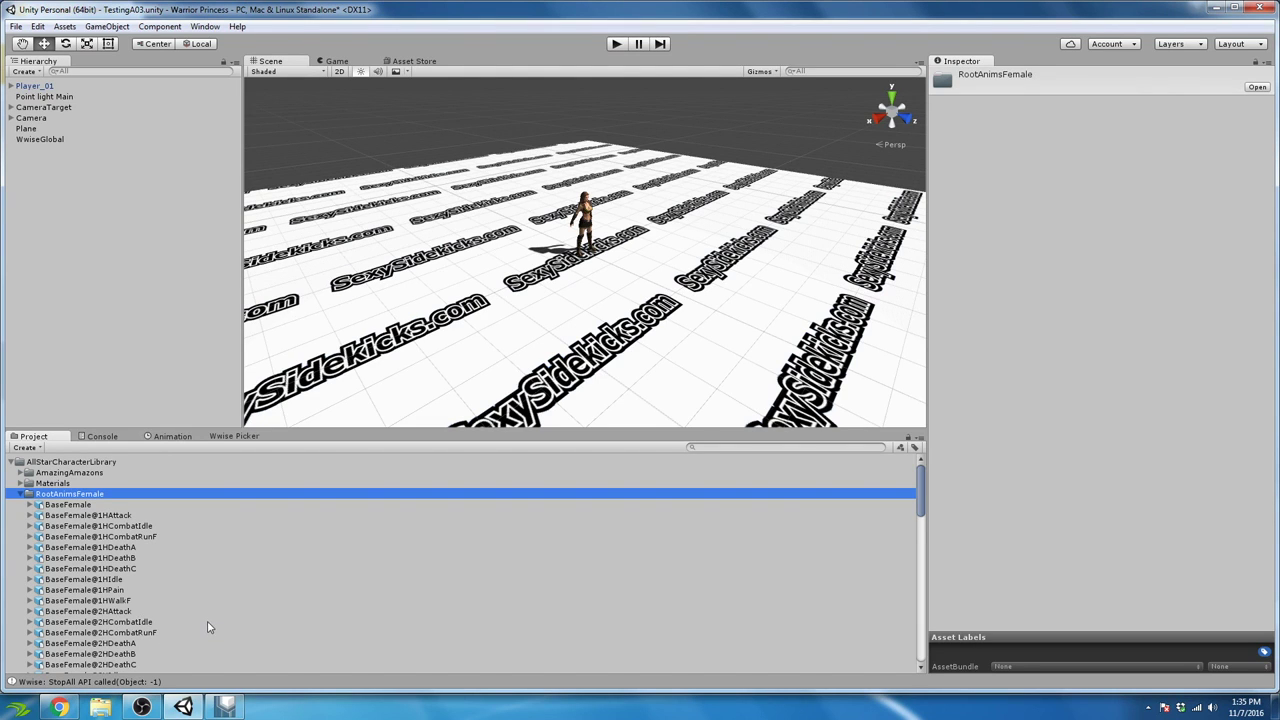
{"action": "scroll", "coordinate": [209, 627], "scroll_direction": "down", "scroll_amount": 15}
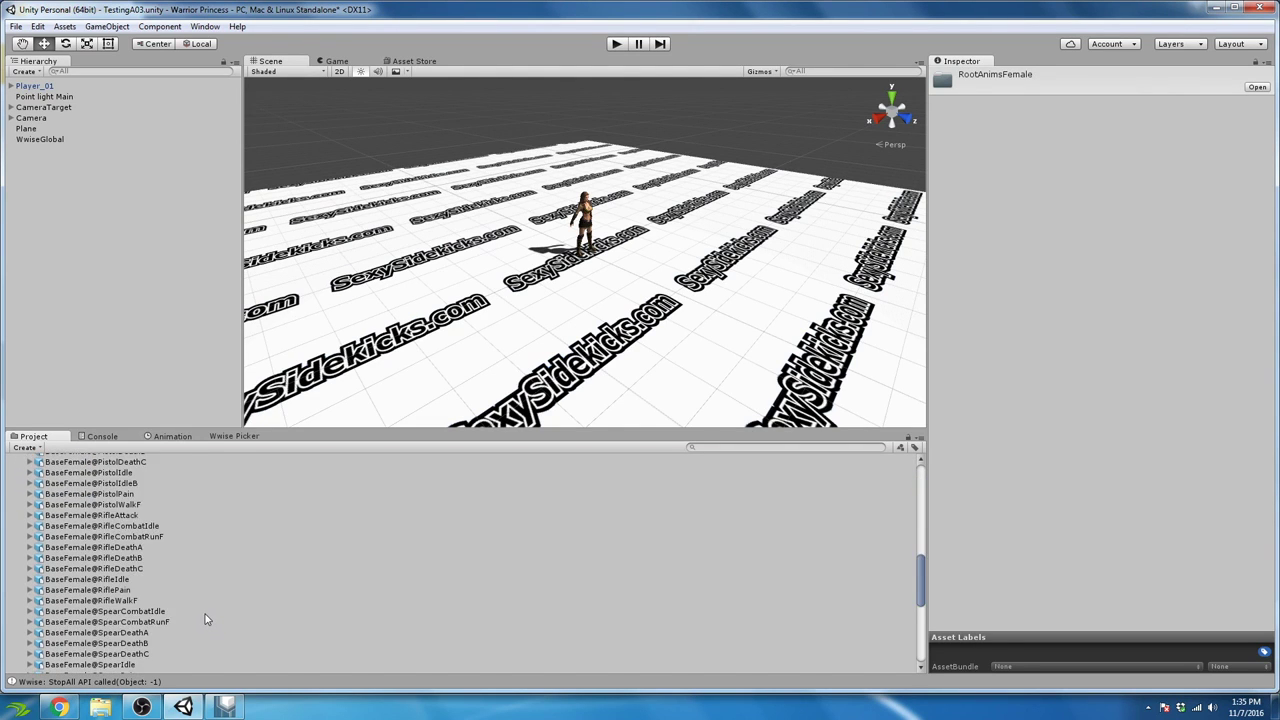
{"action": "scroll", "coordinate": [205, 620], "scroll_direction": "down", "scroll_amount": 9}
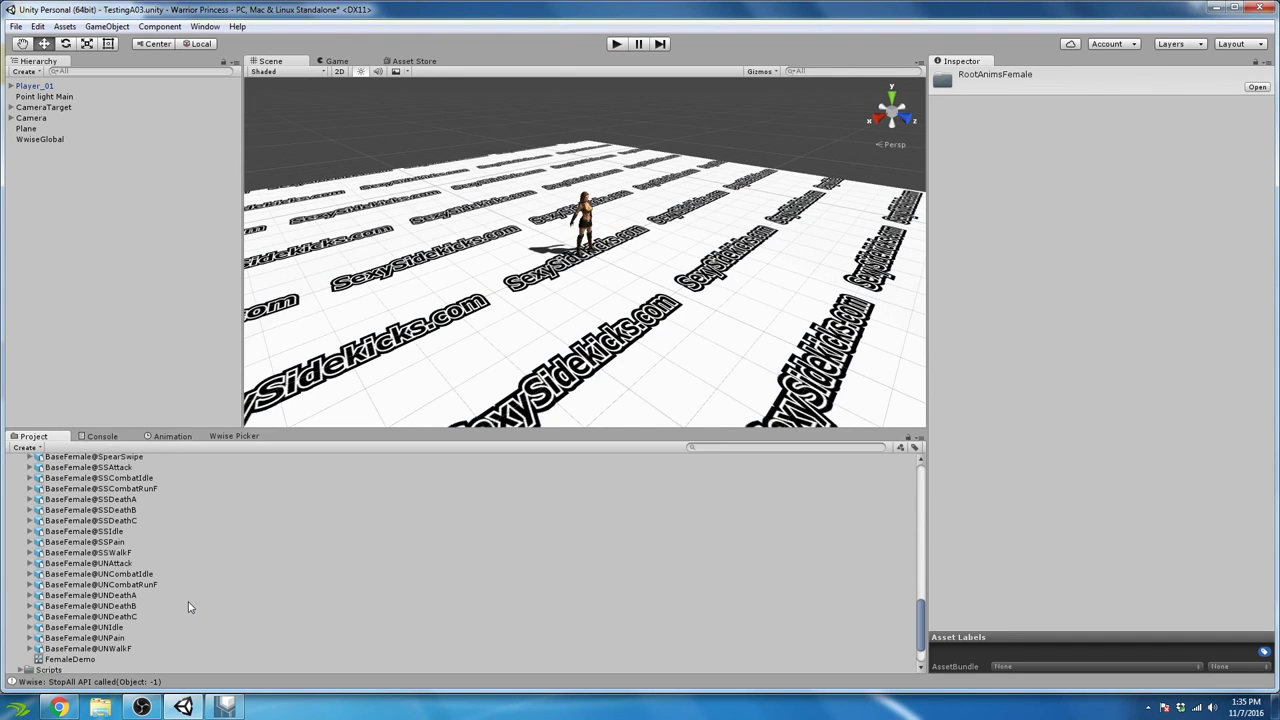
Step: Select BaseFemale@UNCombatRunF and view its Model import settings in a widened Inspector
{"action": "left_click", "coordinate": [72, 586]}
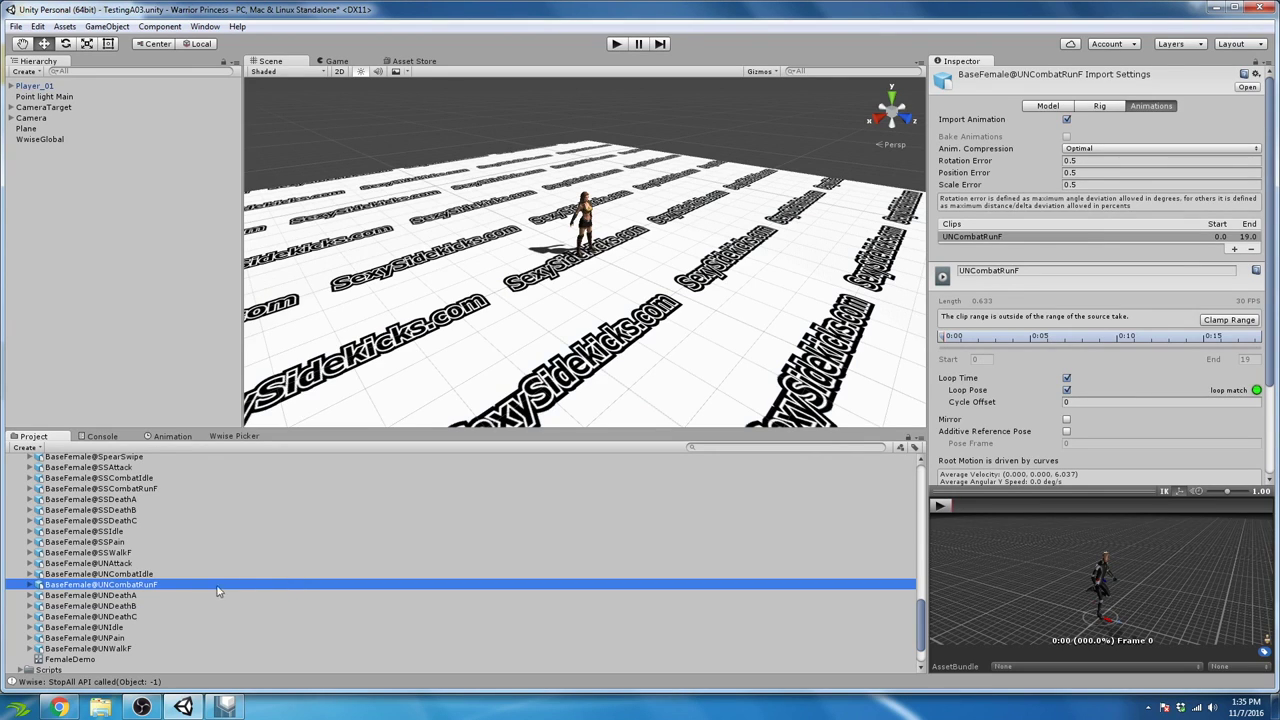
{"action": "left_click", "coordinate": [138, 589]}
{"action": "left_click", "coordinate": [1055, 107]}
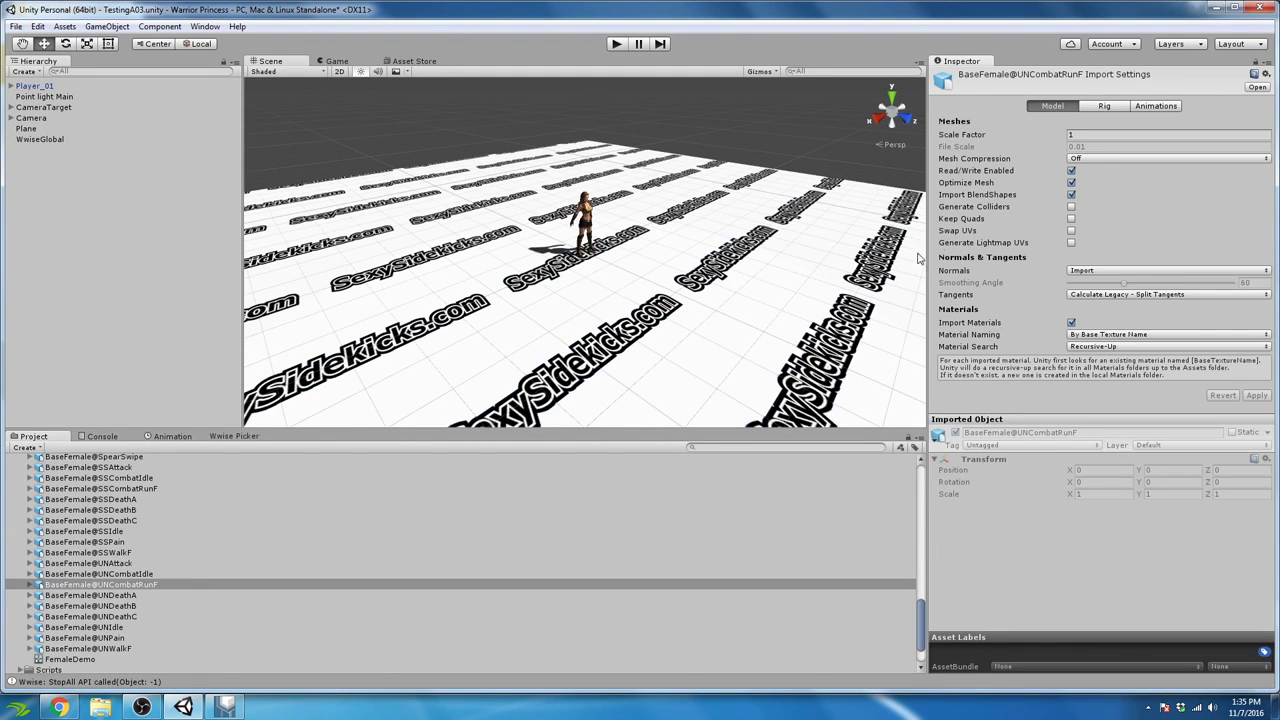
{"action": "left_click_drag", "start_coordinate": [925, 242], "coordinate": [700, 242]}
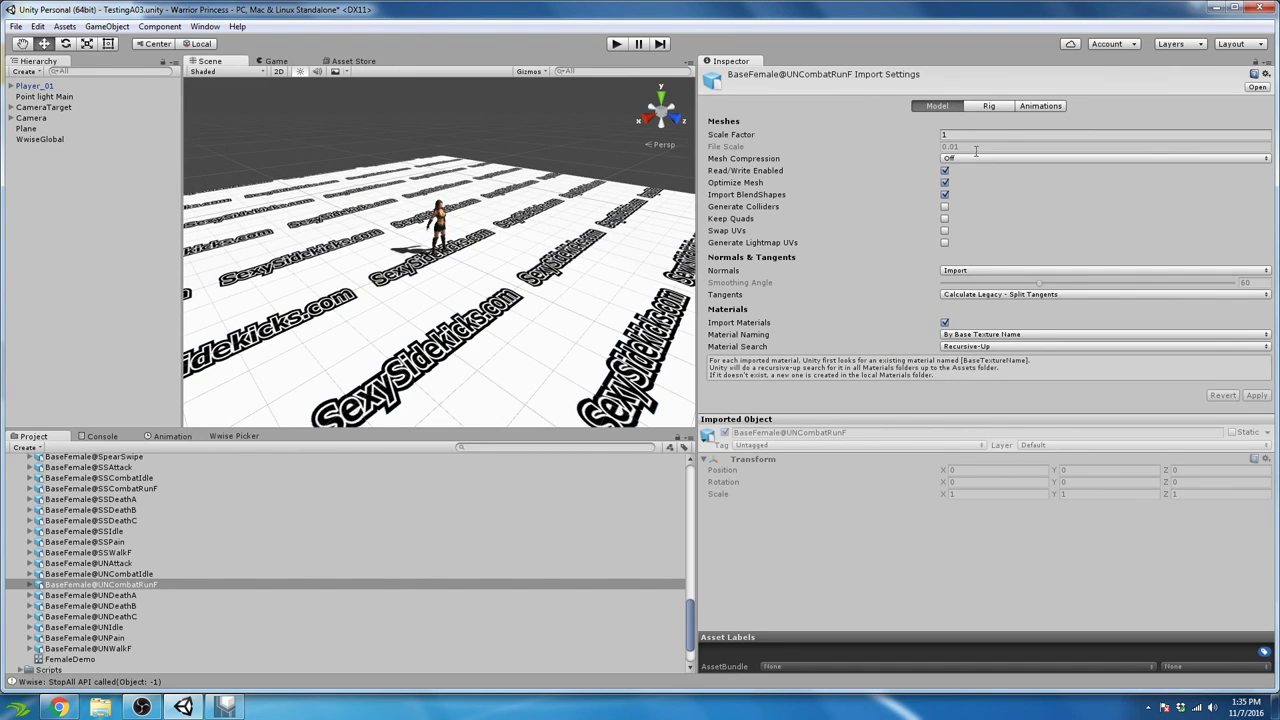
Step: Show the clip's Animations settings and play UNCombatRunF in an enlarged preview
{"action": "left_click", "coordinate": [1040, 106]}
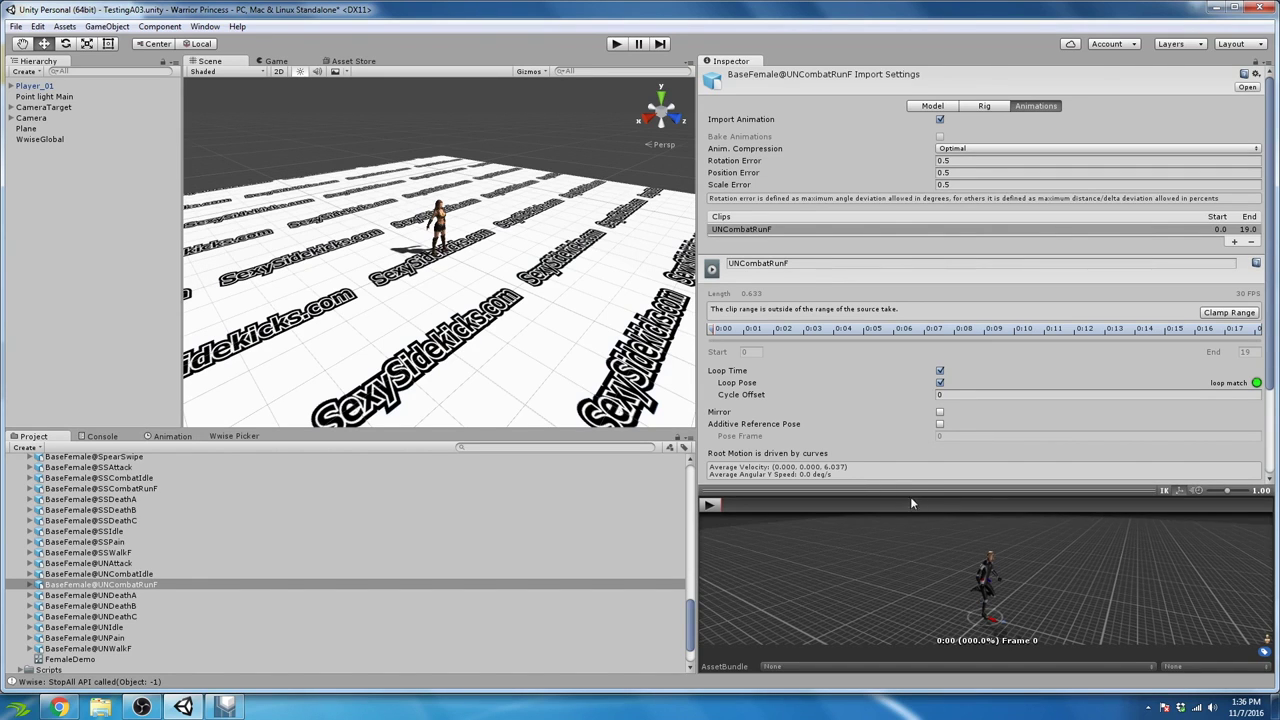
{"action": "left_click_drag", "start_coordinate": [911, 490], "coordinate": [941, 320]}
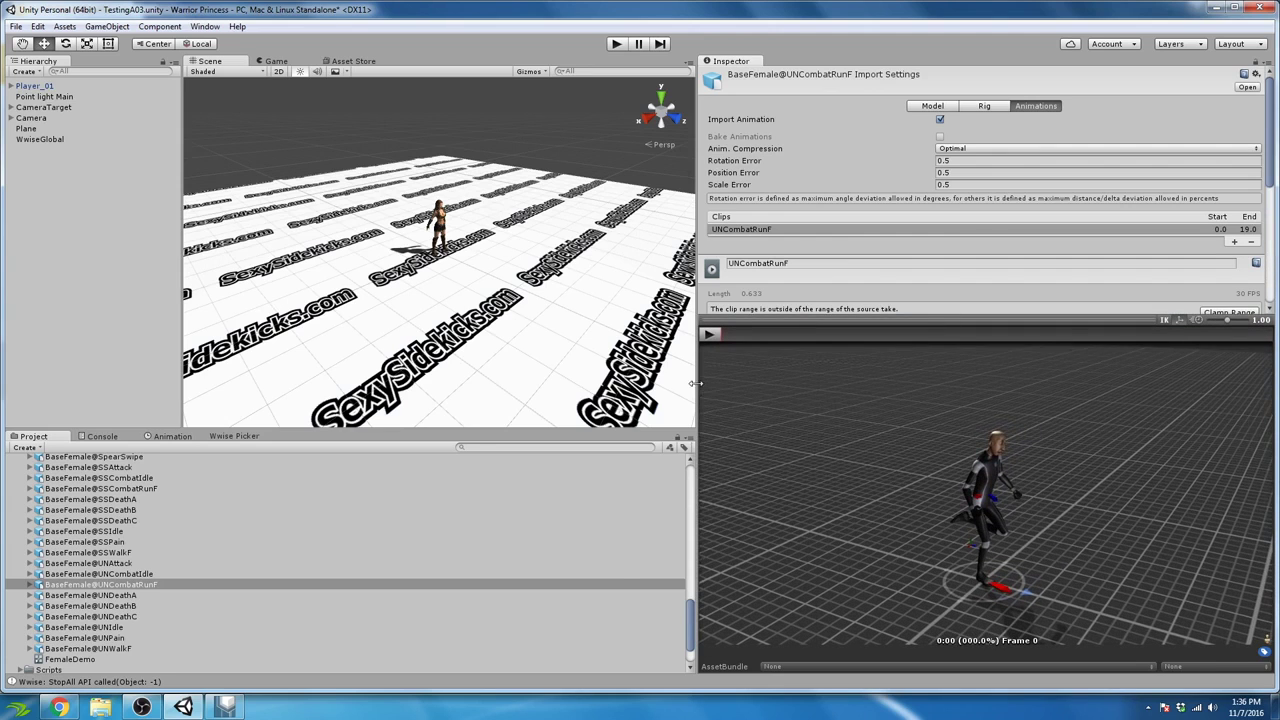
{"action": "left_click_drag", "start_coordinate": [695, 383], "coordinate": [620, 380]}
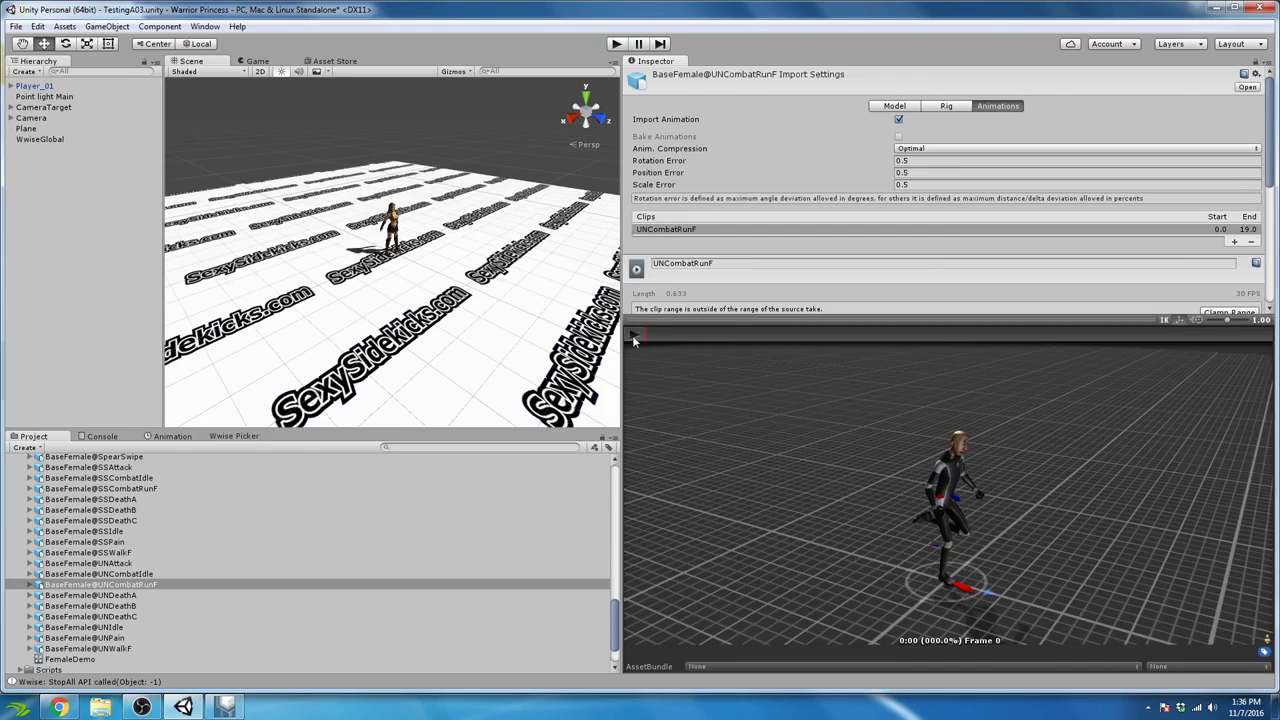
{"action": "left_click", "coordinate": [632, 335]}
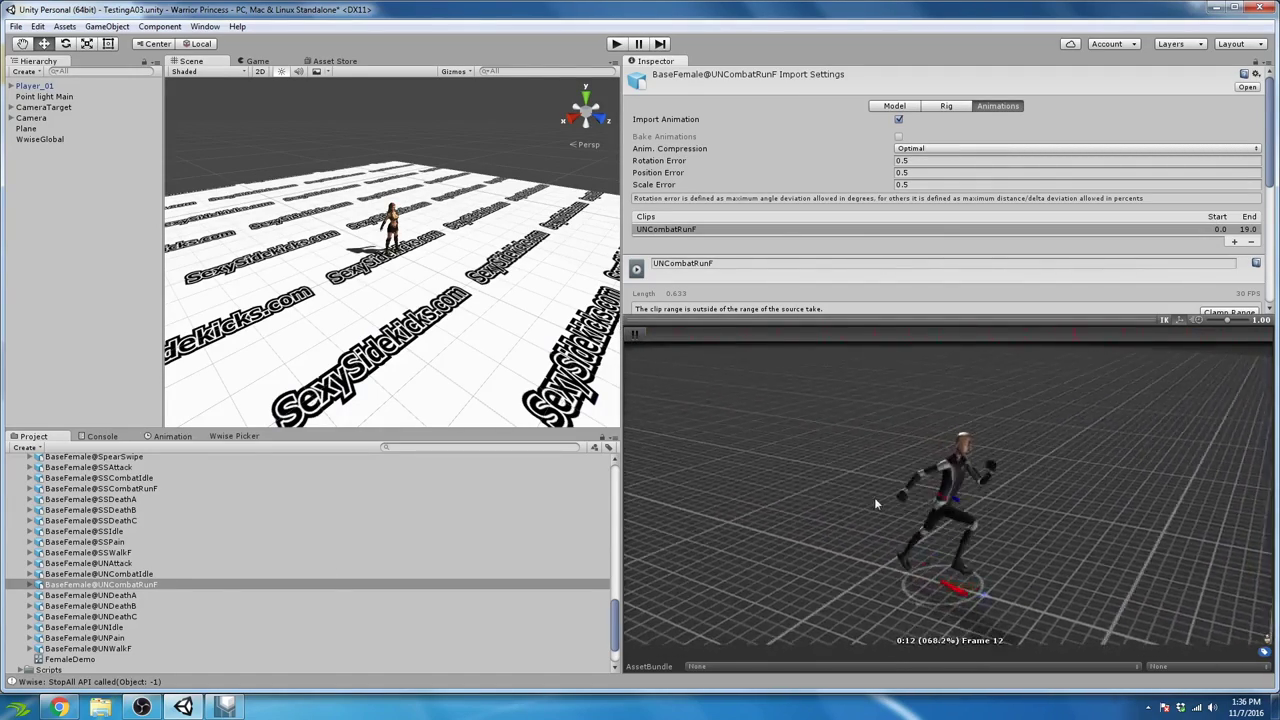
Step: Orbit the preview camera around the runner and pause the run at Frame 4
{"action": "left_click_drag", "start_coordinate": [1072, 531], "coordinate": [697, 477]}
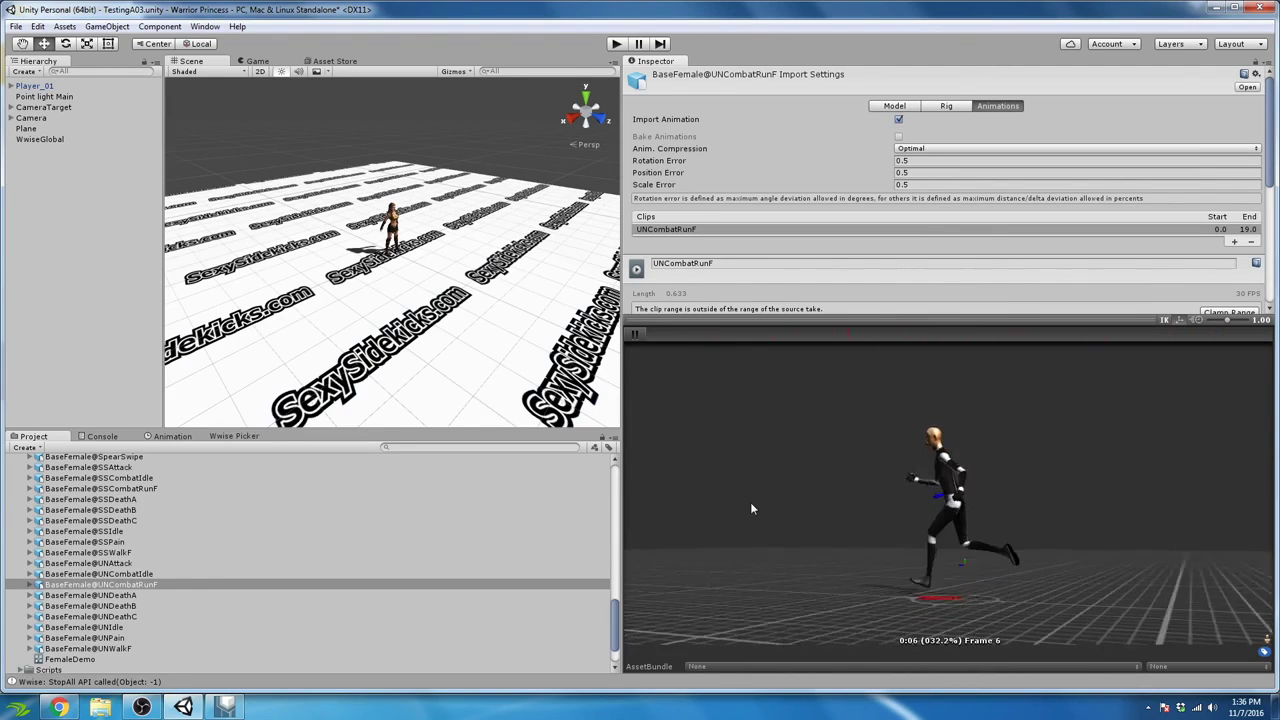
{"action": "left_click_drag", "start_coordinate": [1051, 506], "coordinate": [750, 517]}
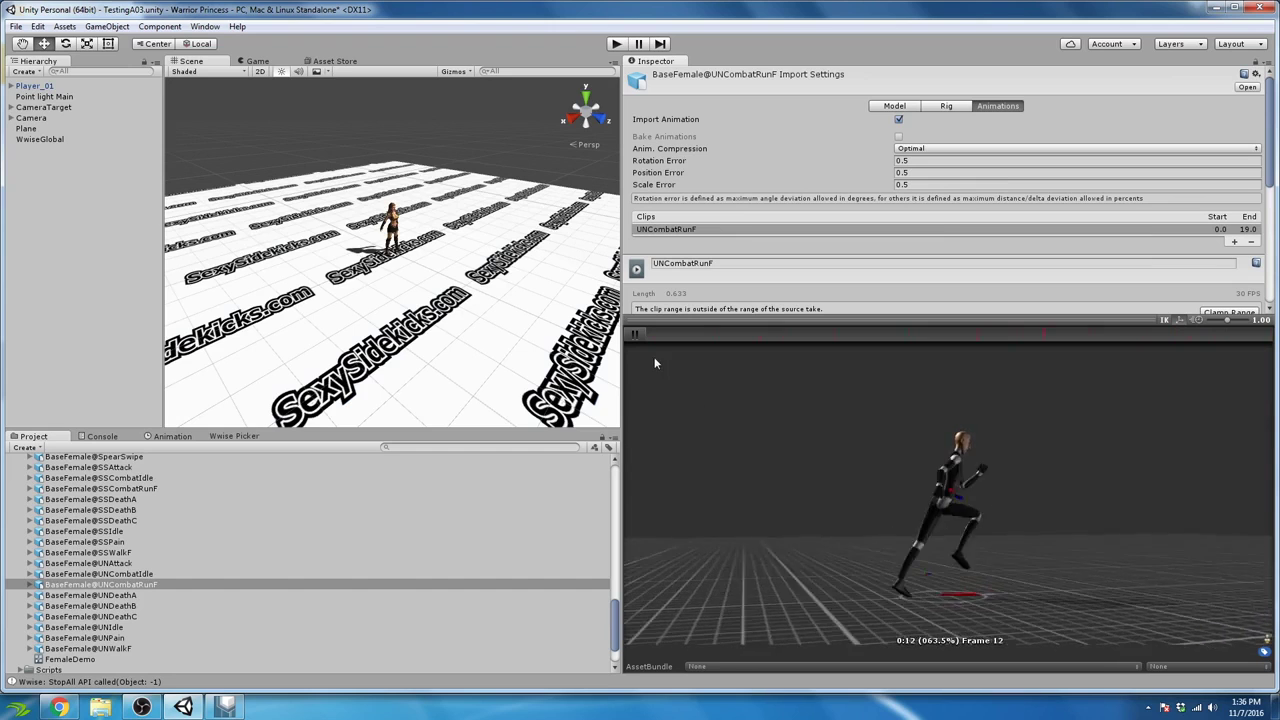
{"action": "left_click", "coordinate": [635, 335]}
{"action": "left_click_drag", "start_coordinate": [1028, 480], "coordinate": [806, 490]}
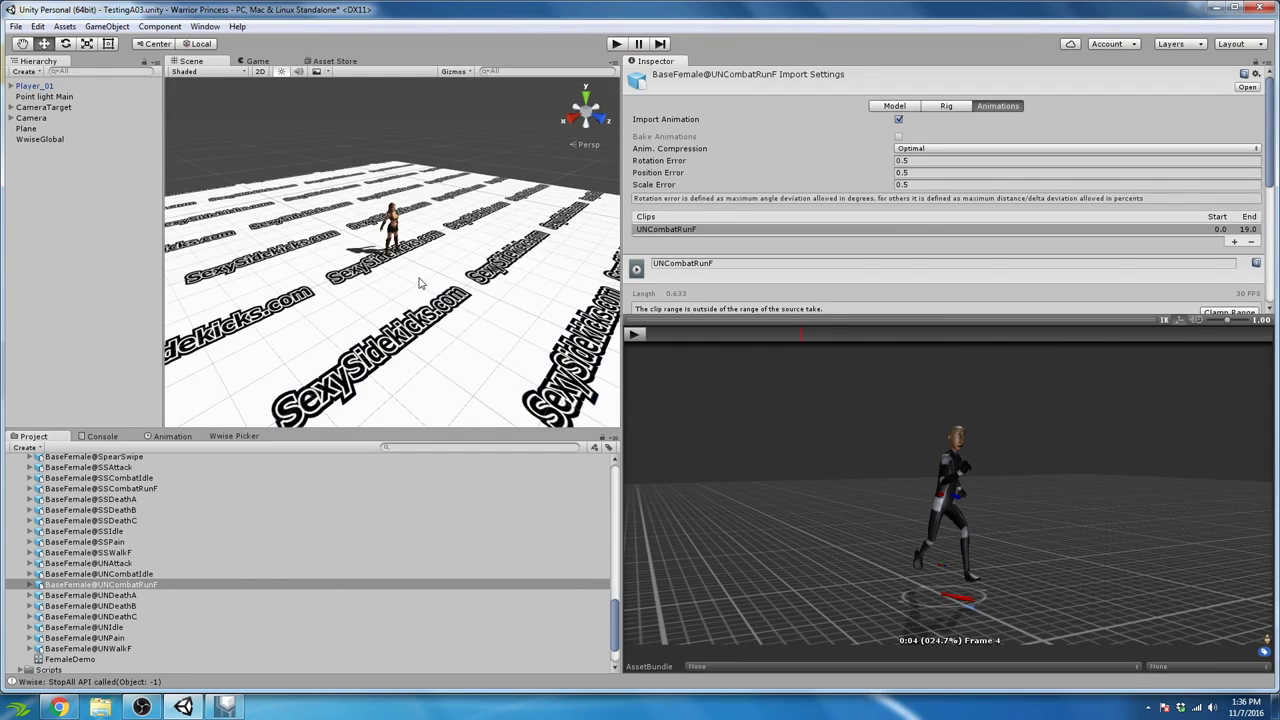
{"action": "left_click_drag", "start_coordinate": [1044, 546], "coordinate": [1128, 537]}
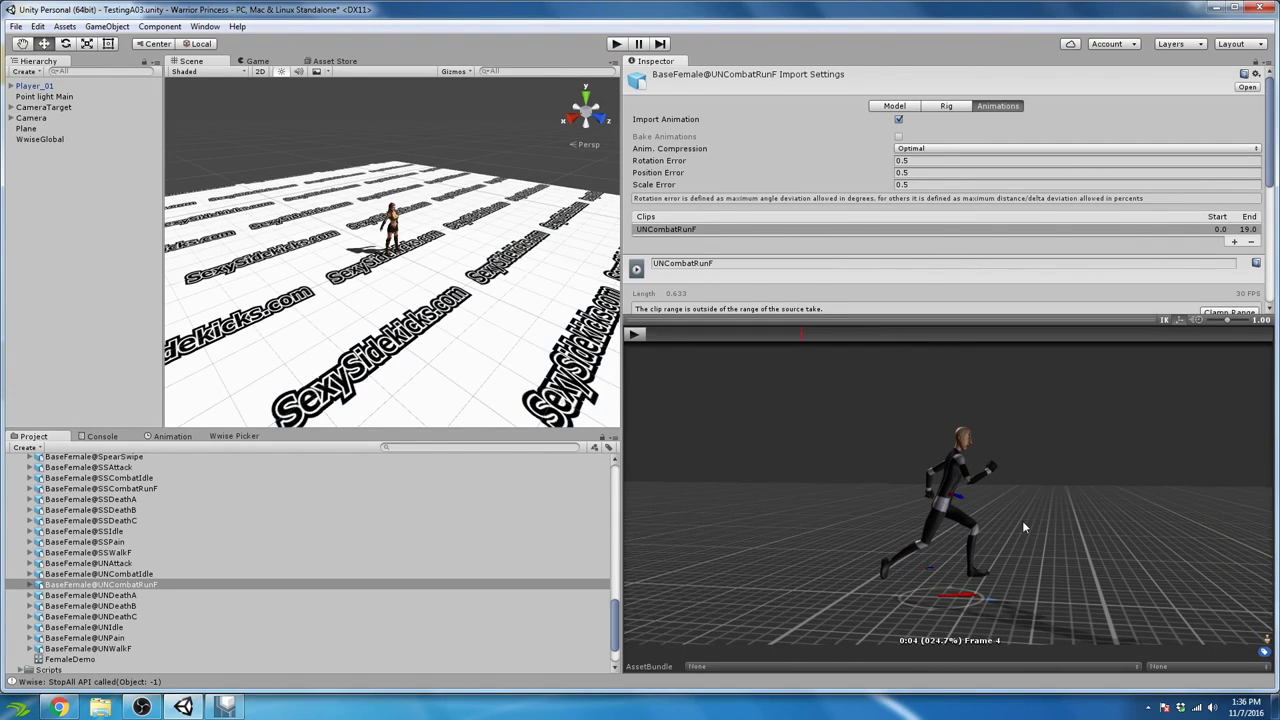
{"action": "mouse_move", "coordinate": [1020, 545]}
{"action": "left_mouse_down"}
{"action": "mouse_move", "coordinate": [1060, 550]}
{"action": "mouse_move", "coordinate": [1035, 530]}
{"action": "mouse_move", "coordinate": [1016, 545]}
{"action": "mouse_move", "coordinate": [1031, 529]}
{"action": "mouse_move", "coordinate": [952, 549]}
{"action": "mouse_move", "coordinate": [1154, 537]}
{"action": "mouse_move", "coordinate": [1096, 539]}
{"action": "mouse_move", "coordinate": [1071, 523]}
{"action": "mouse_move", "coordinate": [1033, 556]}
{"action": "left_mouse_up"}
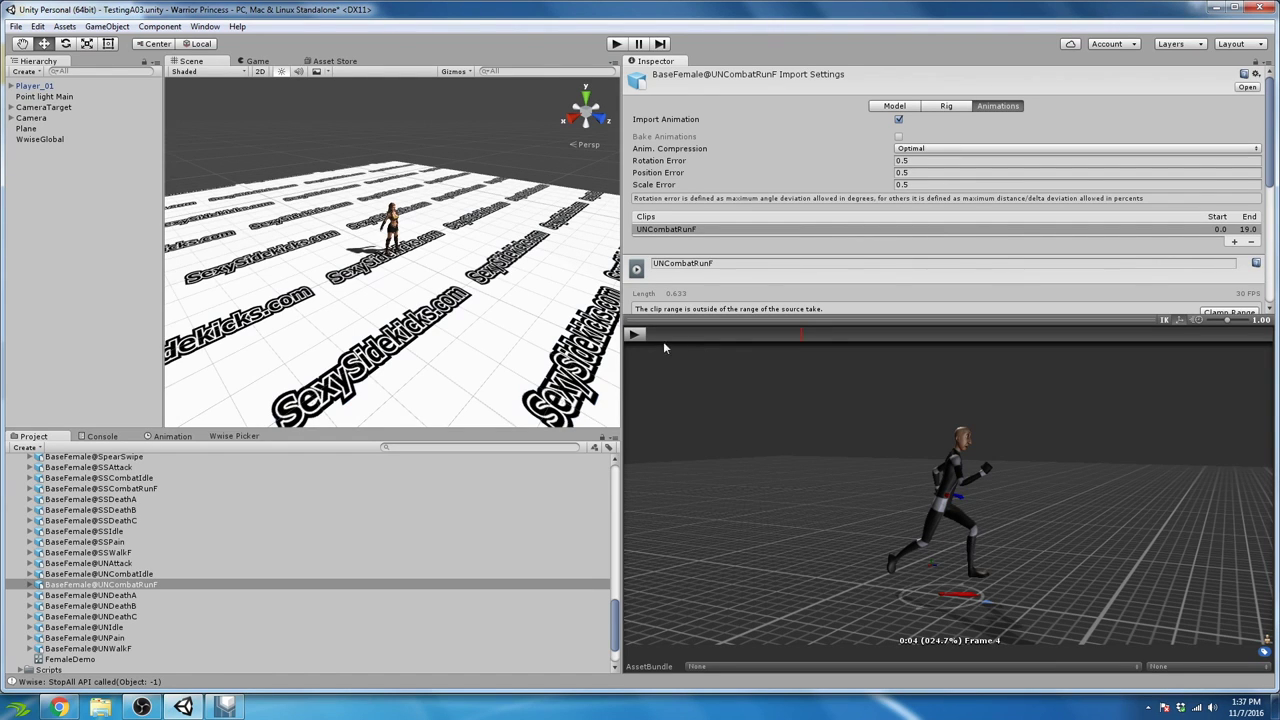
Step: Replay UNCombatRunF from Frame 0 and scrub to Frame 6, where the foot meets the ground
{"action": "left_click_drag", "start_coordinate": [793, 336], "coordinate": [718, 437]}
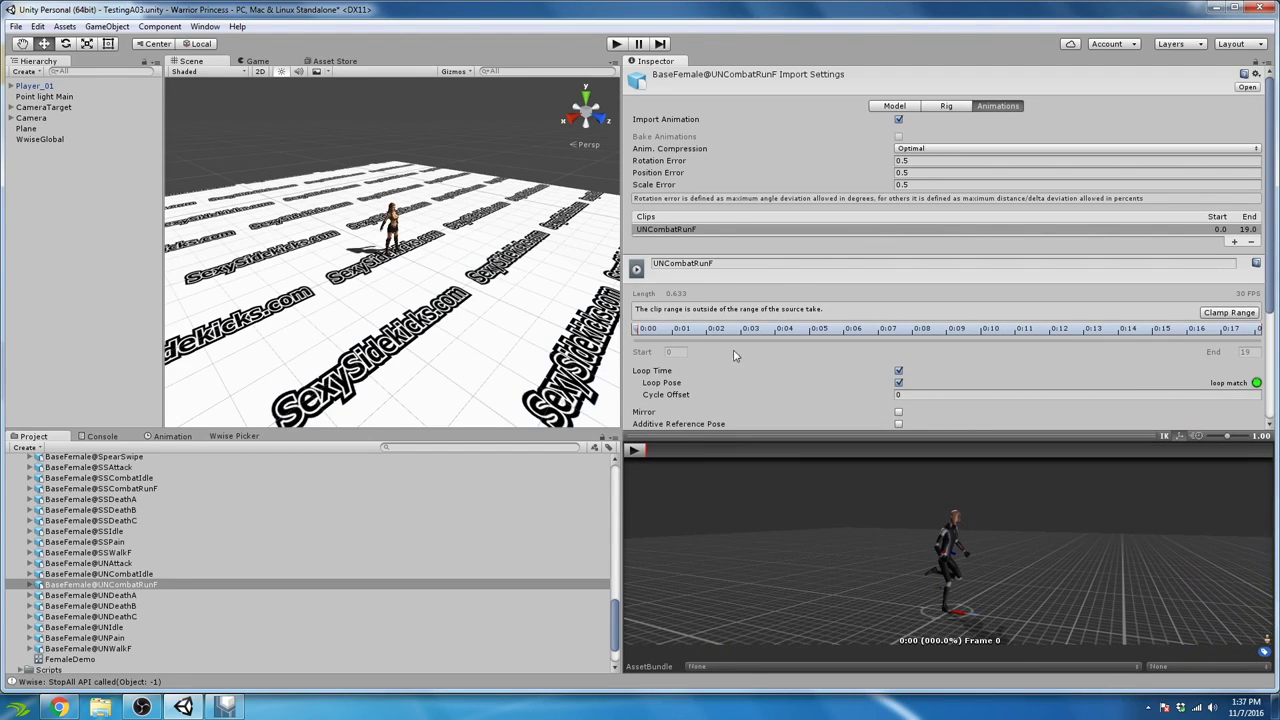
{"action": "left_click", "coordinate": [635, 451]}
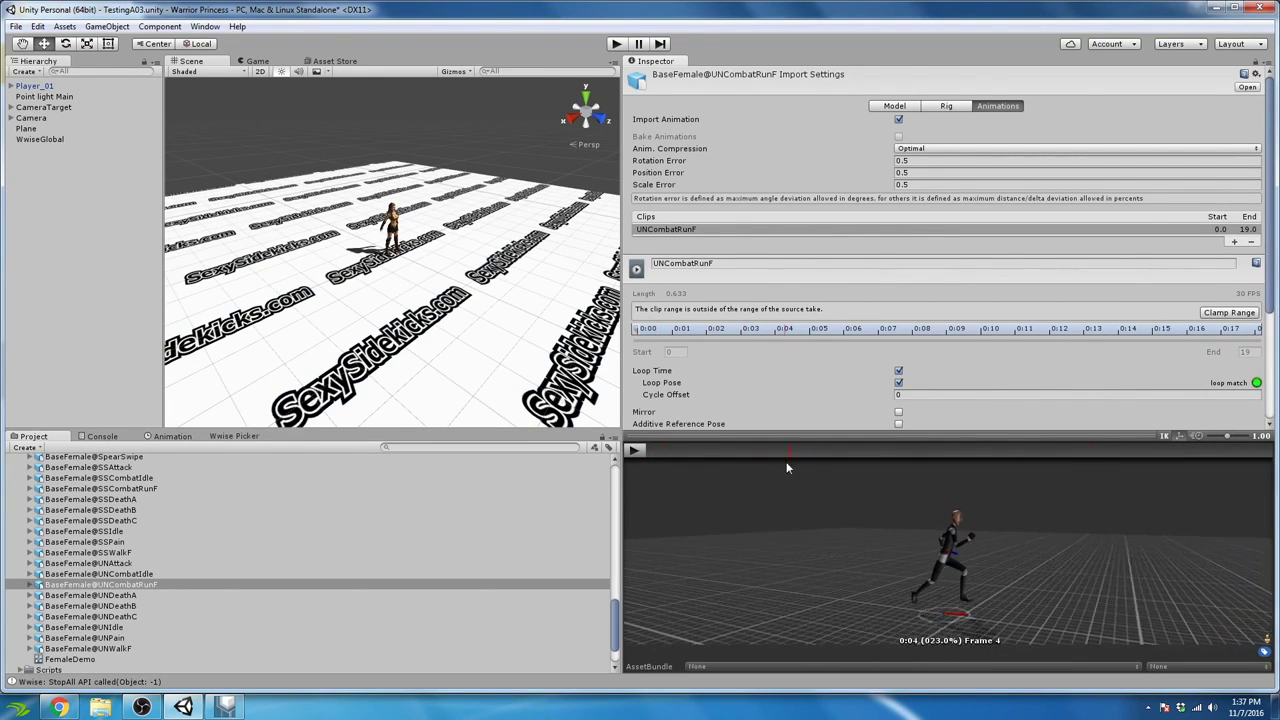
{"action": "mouse_move", "coordinate": [854, 463]}
{"action": "left_mouse_down"}
{"action": "mouse_move", "coordinate": [712, 462]}
{"action": "mouse_move", "coordinate": [947, 462]}
{"action": "mouse_move", "coordinate": [752, 467]}
{"action": "mouse_move", "coordinate": [858, 460]}
{"action": "left_mouse_up"}
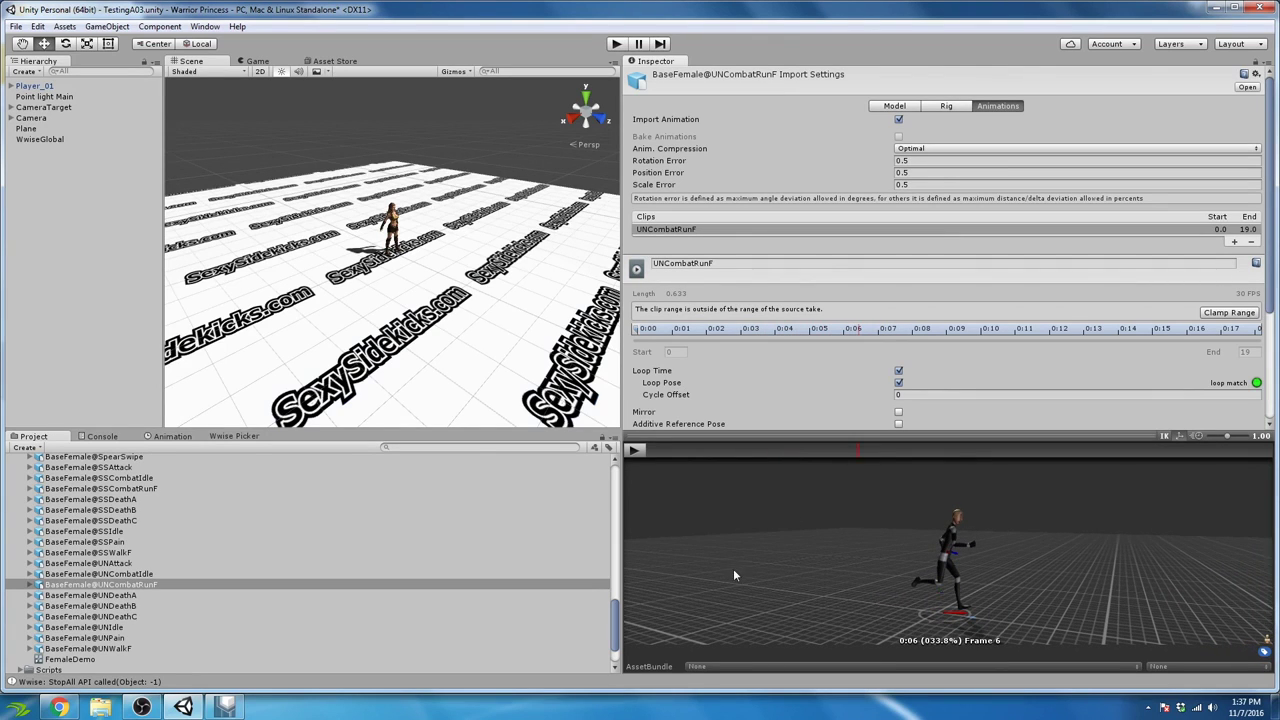
{"action": "left_click", "coordinate": [59, 707]}
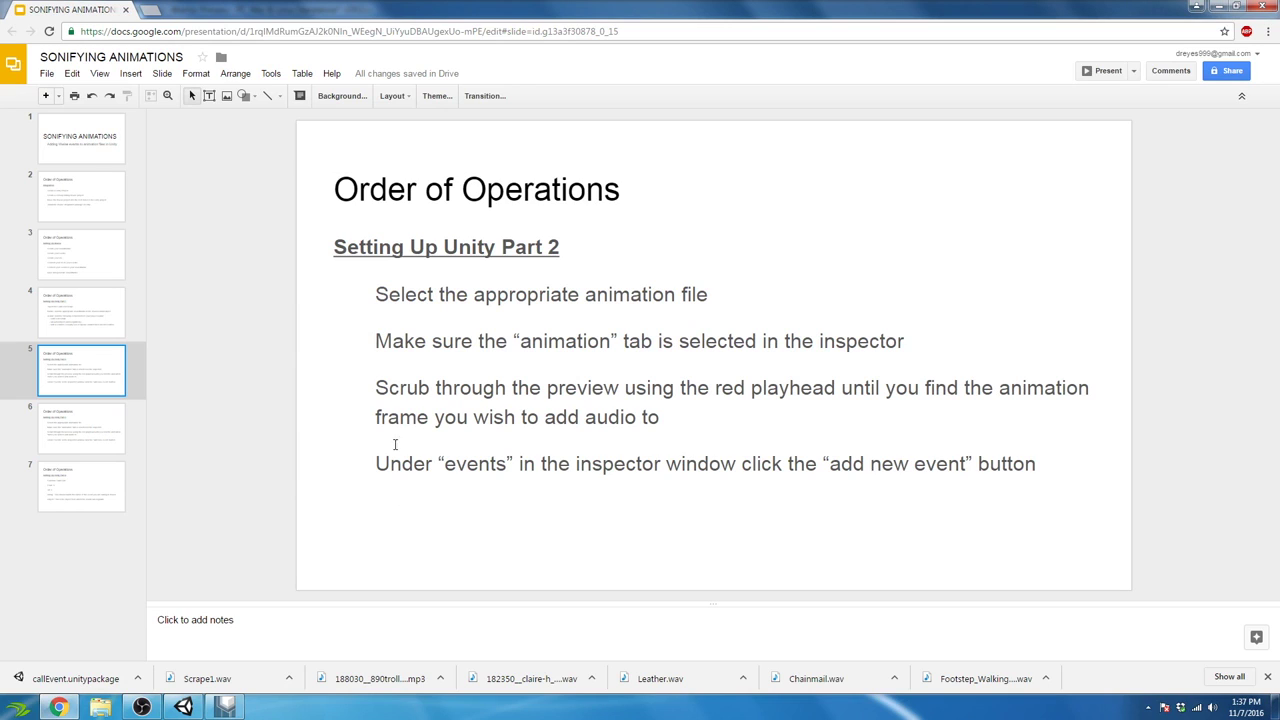
{"action": "left_click_drag", "start_coordinate": [366, 293], "coordinate": [706, 305]}
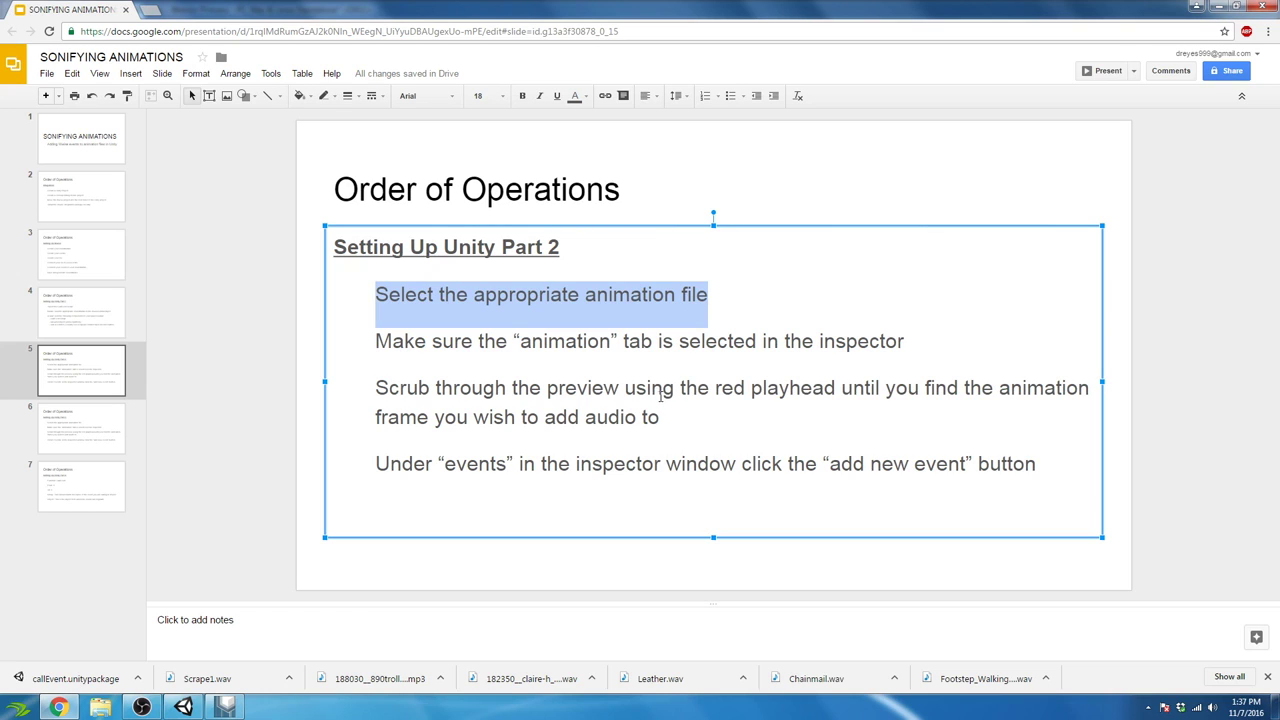
{"action": "left_click_drag", "start_coordinate": [376, 345], "coordinate": [902, 358]}
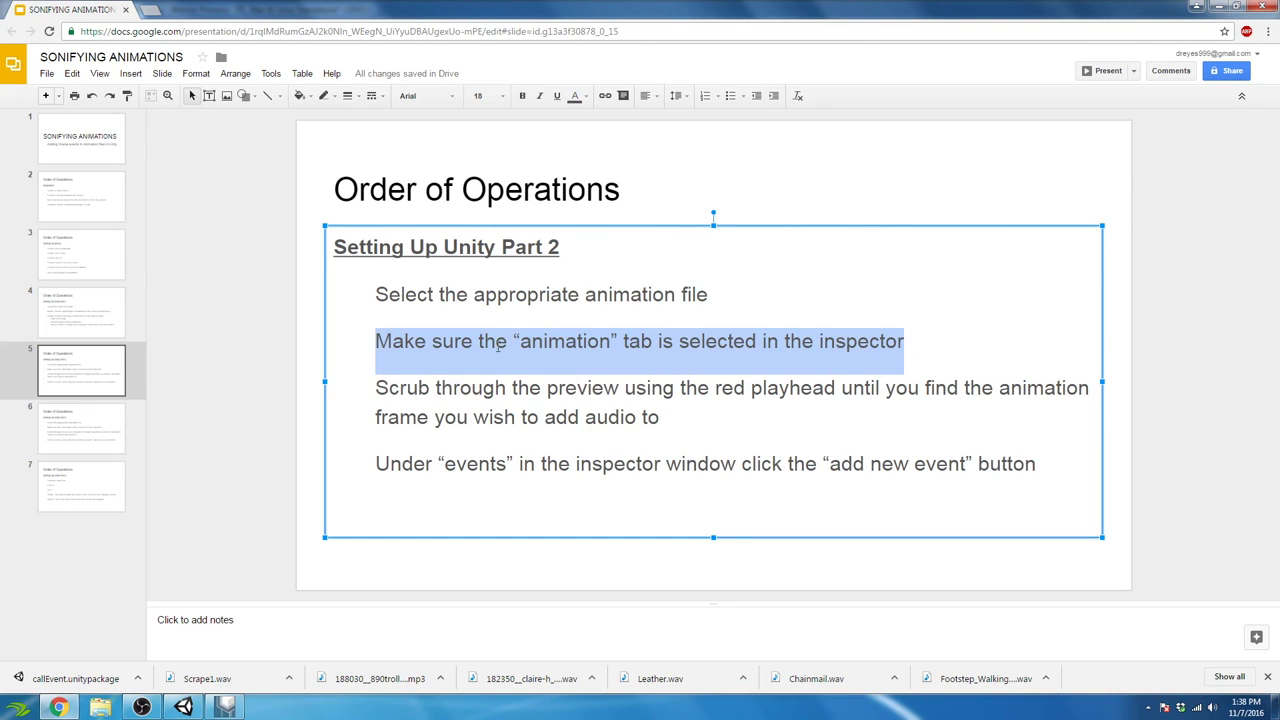
{"action": "left_click_drag", "start_coordinate": [377, 390], "coordinate": [690, 414]}
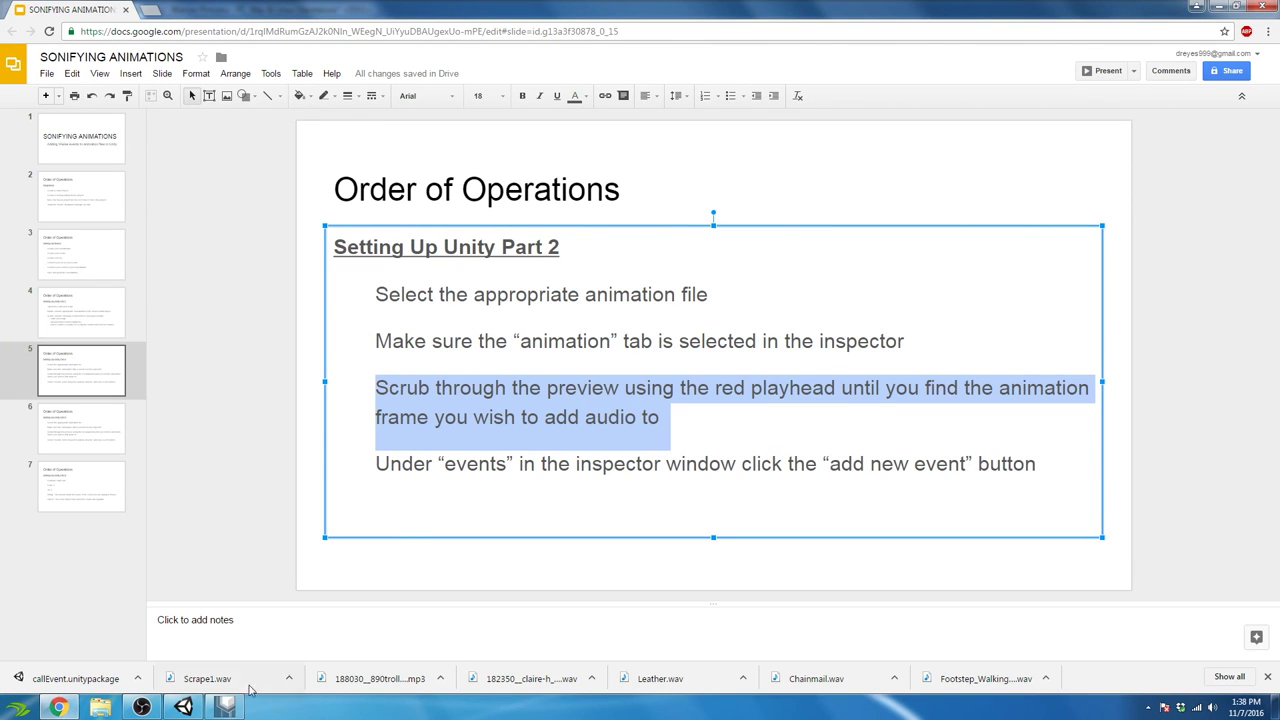
{"action": "left_click", "coordinate": [182, 708]}
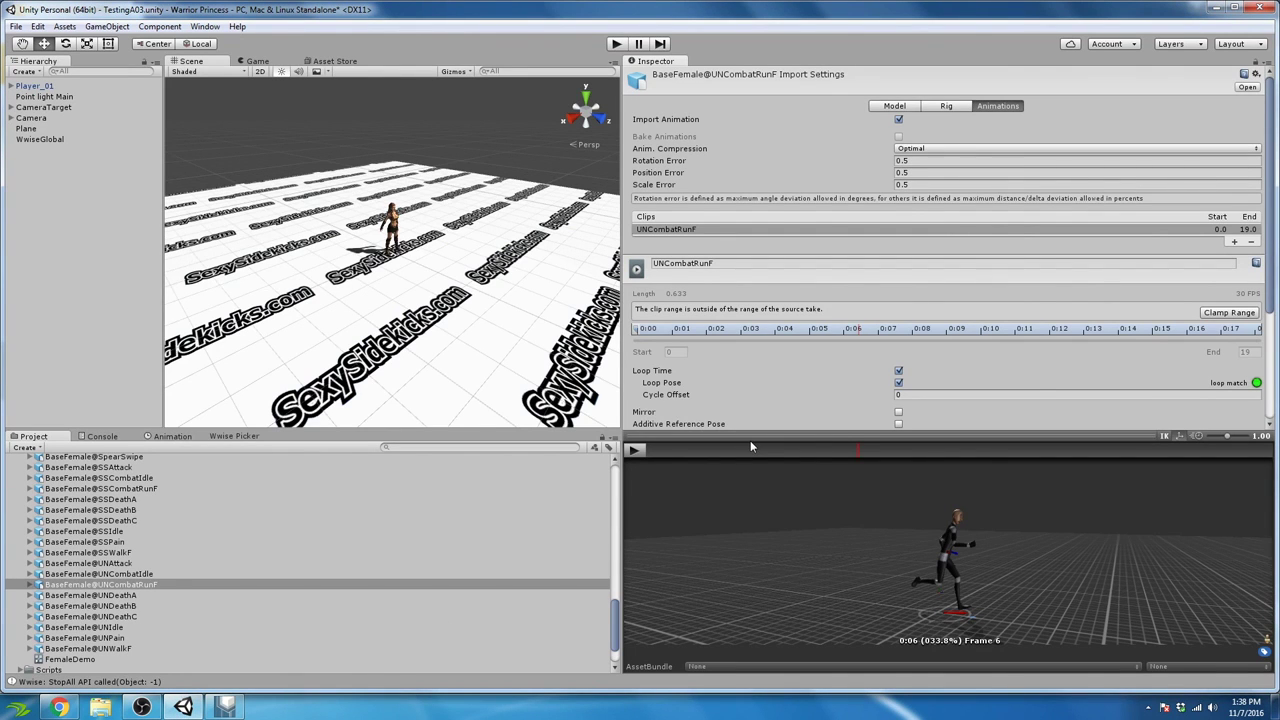
Step: Enlarge the preview, orbit to a low side view, and play the UNCombatRunF run
{"action": "left_click_drag", "start_coordinate": [750, 444], "coordinate": [575, 387]}
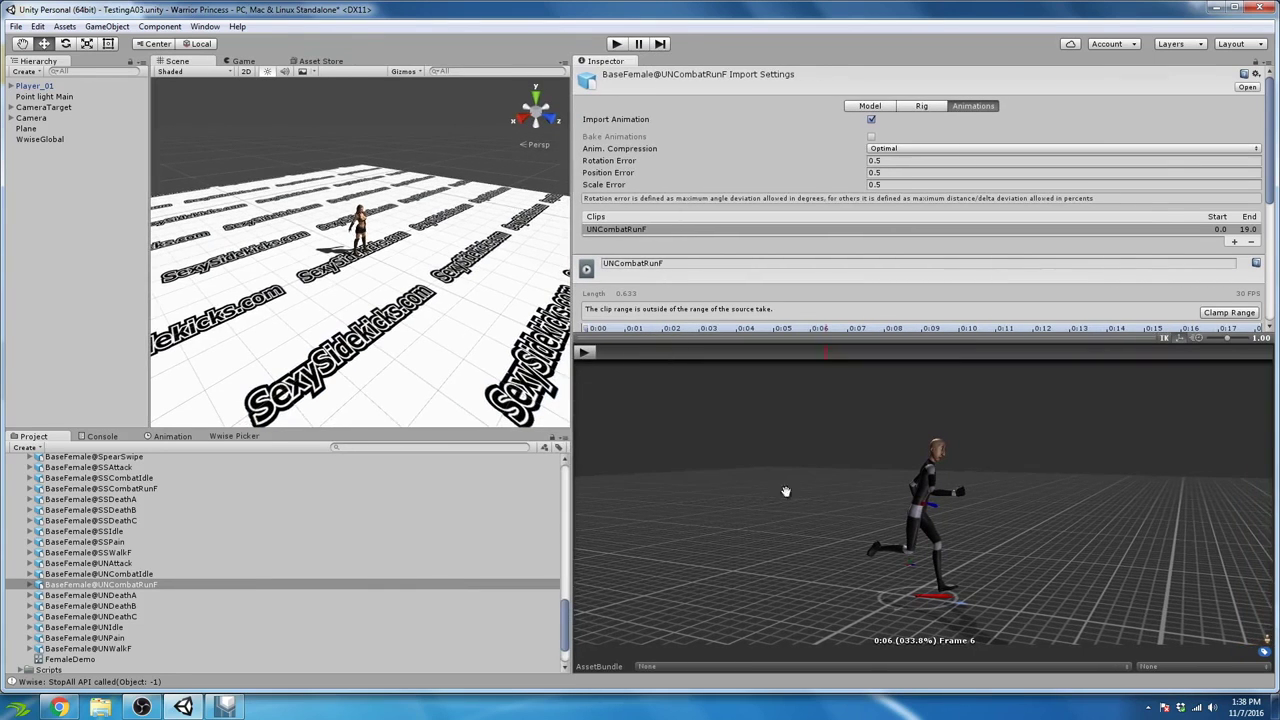
{"action": "left_click_drag", "start_coordinate": [786, 491], "coordinate": [998, 511]}
{"action": "left_click", "coordinate": [583, 351]}
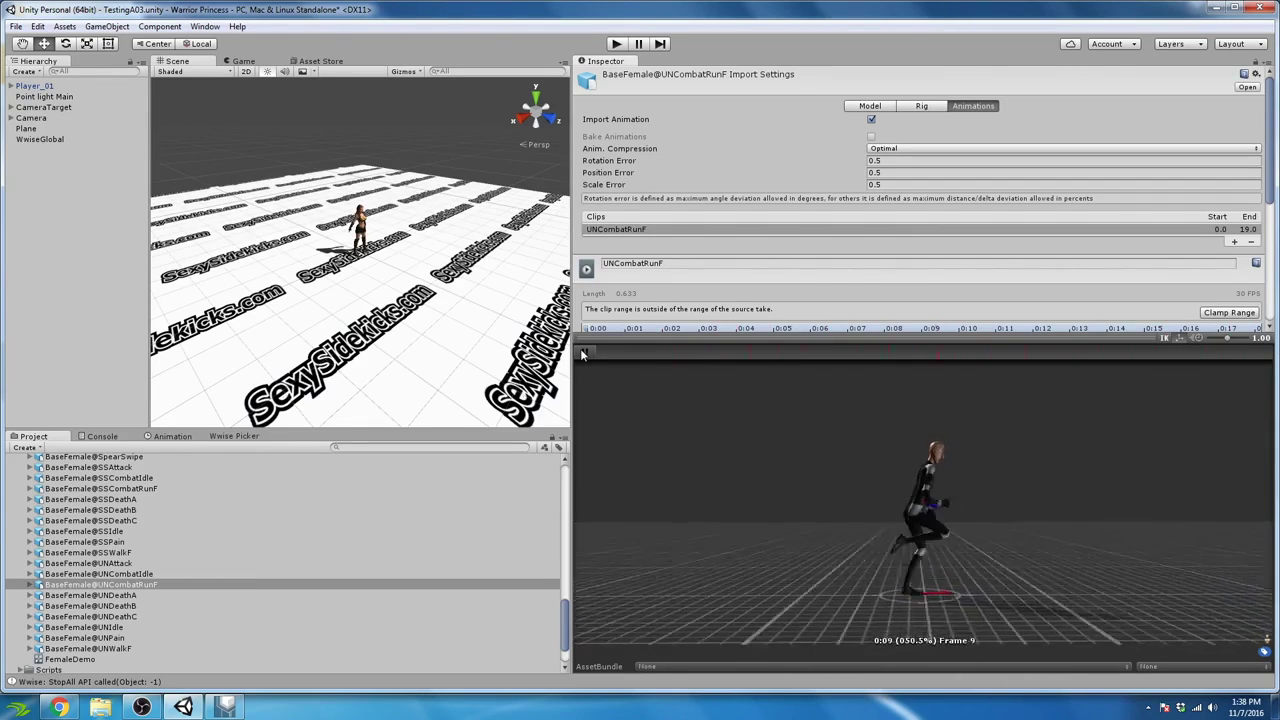
{"action": "left_click", "coordinate": [616, 43]}
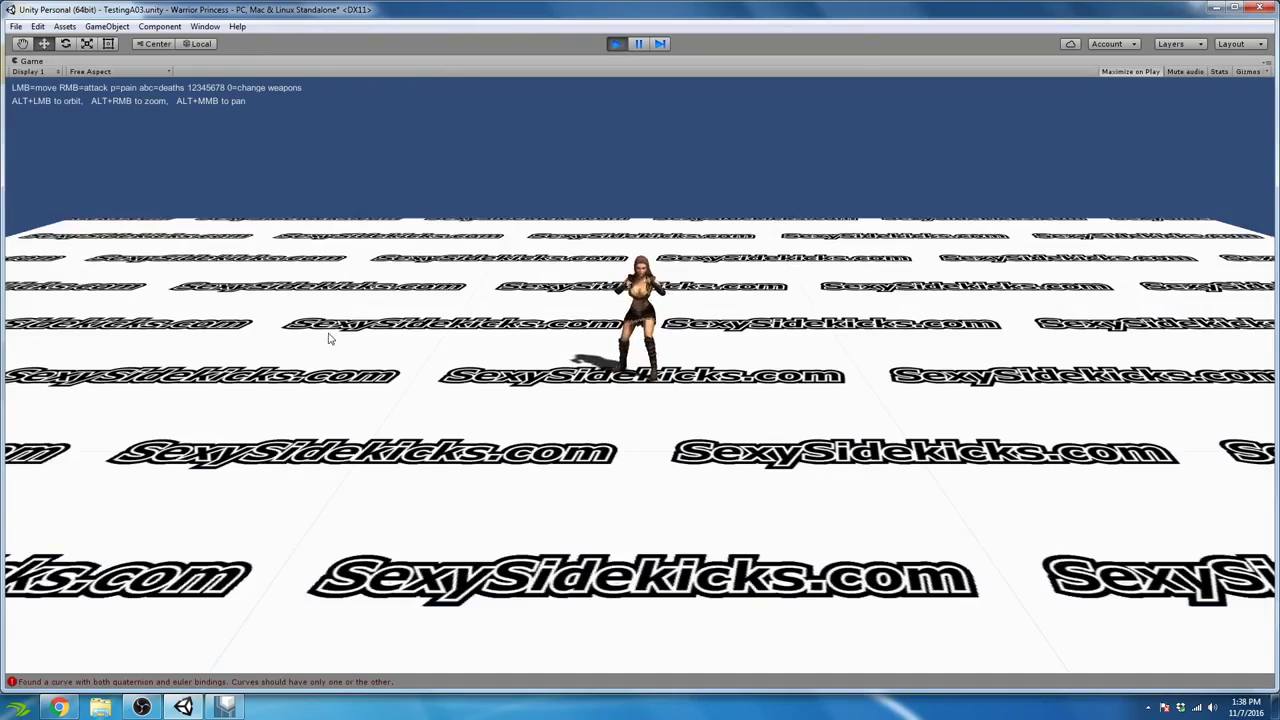
{"action": "left_click", "coordinate": [258, 354]}
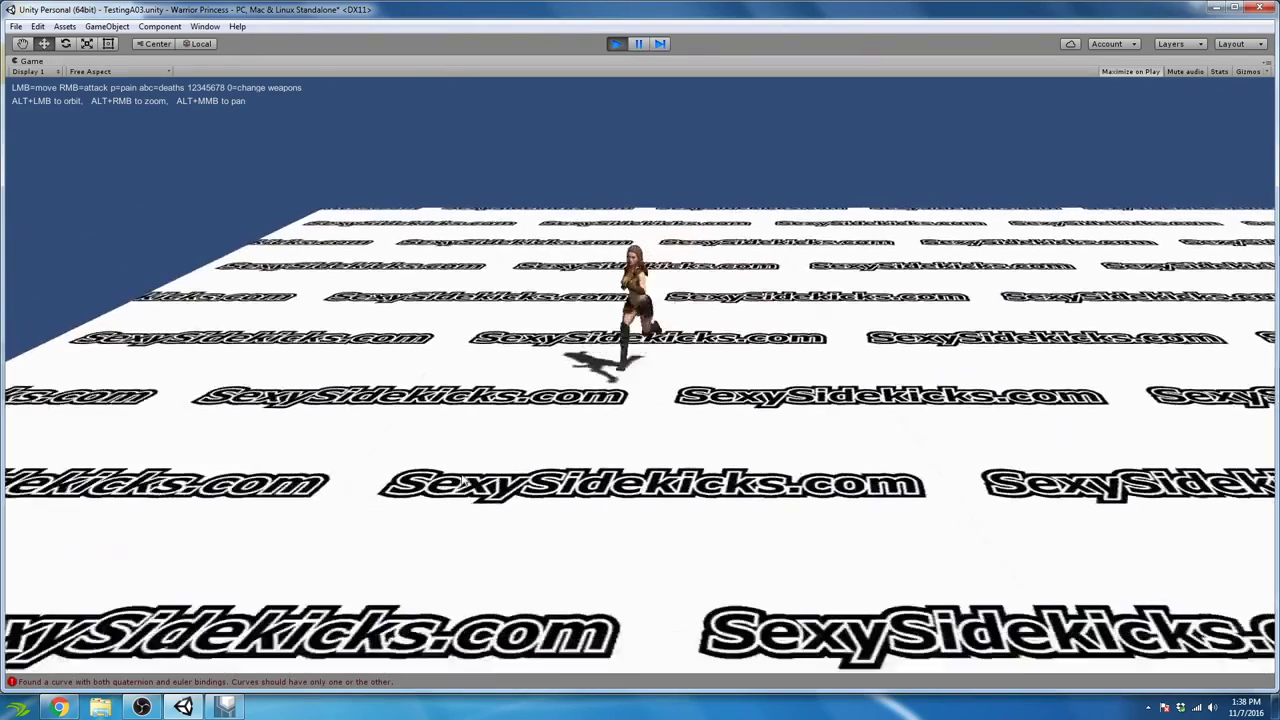
{"action": "left_click", "coordinate": [803, 434]}
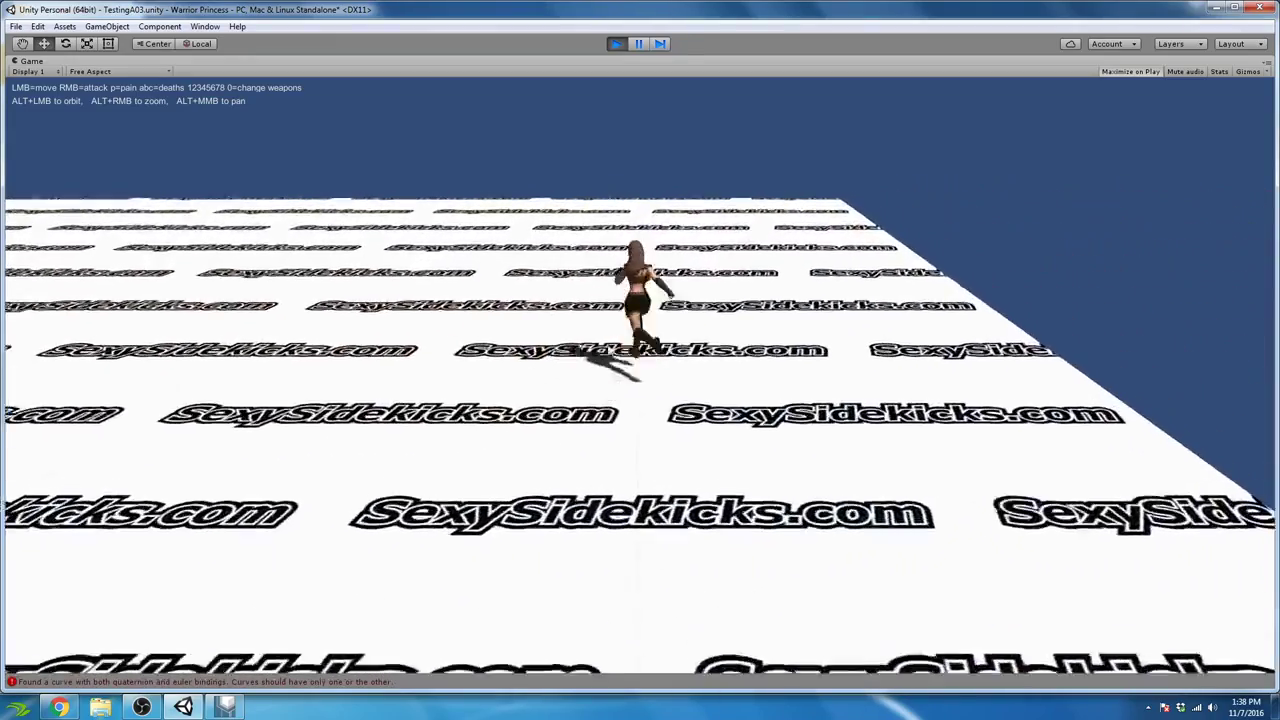
{"action": "left_click", "coordinate": [480, 366]}
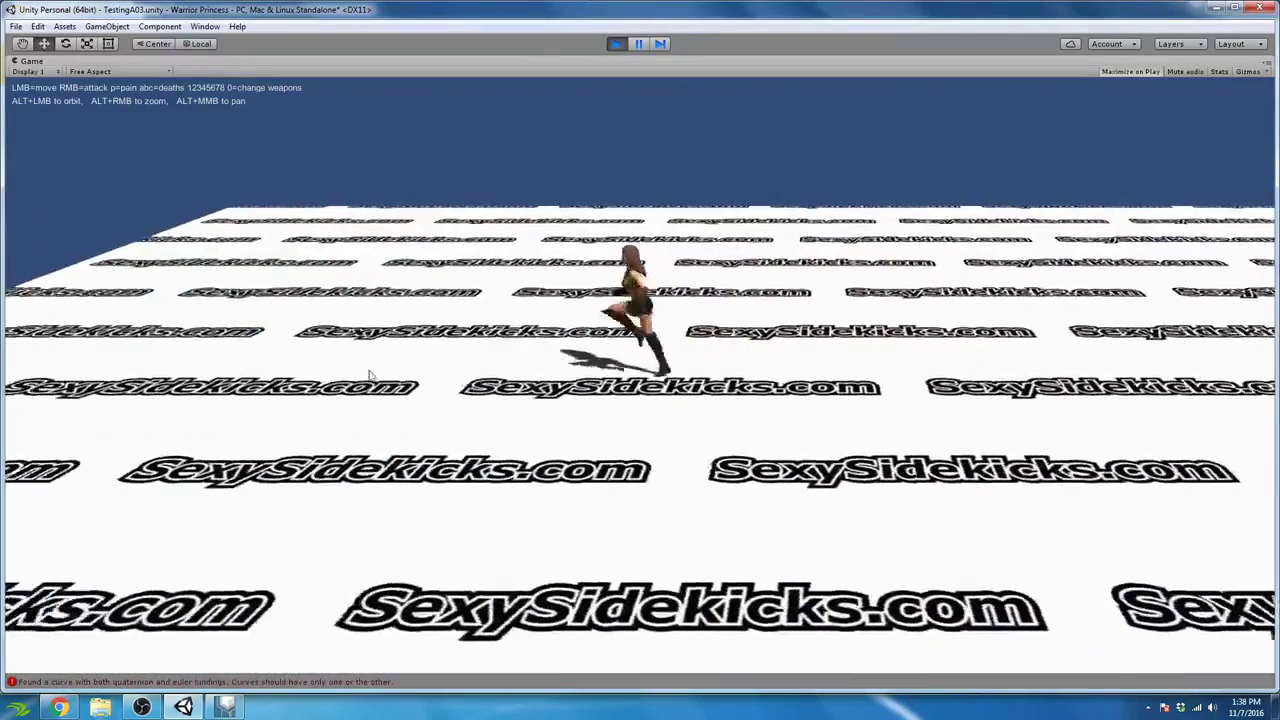
{"action": "left_click", "coordinate": [948, 400]}
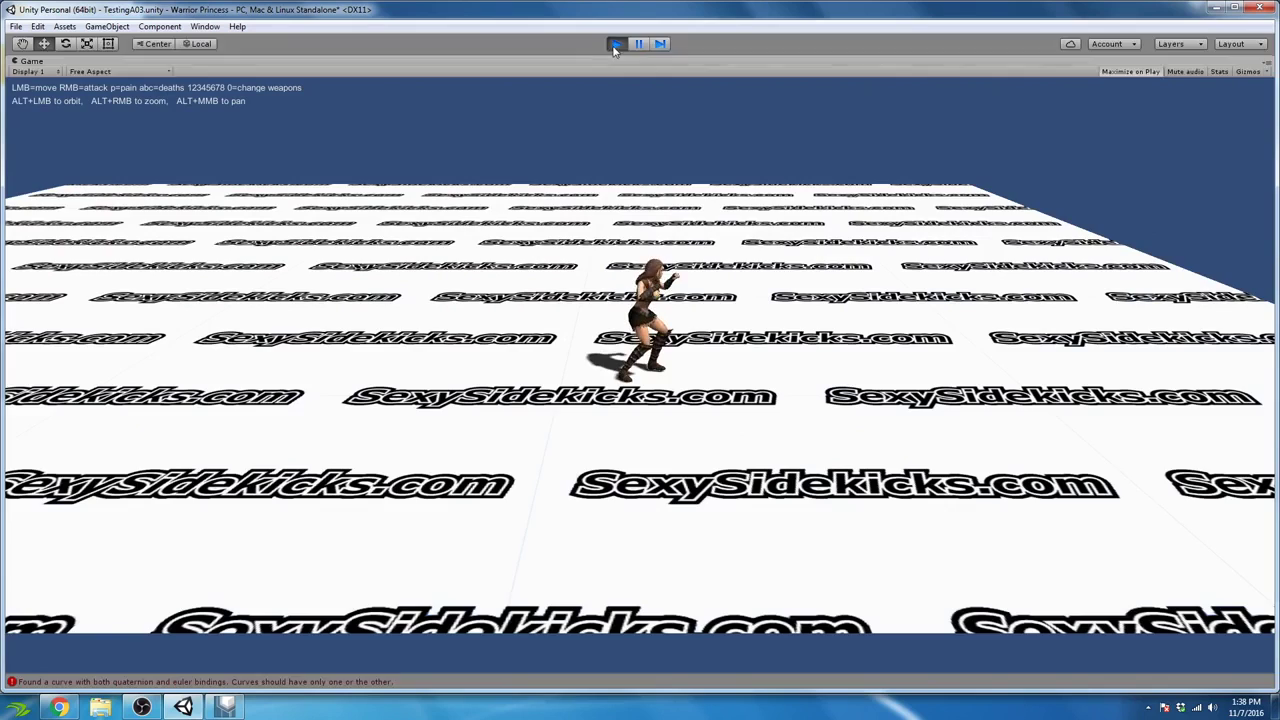
{"action": "left_click", "coordinate": [615, 44]}
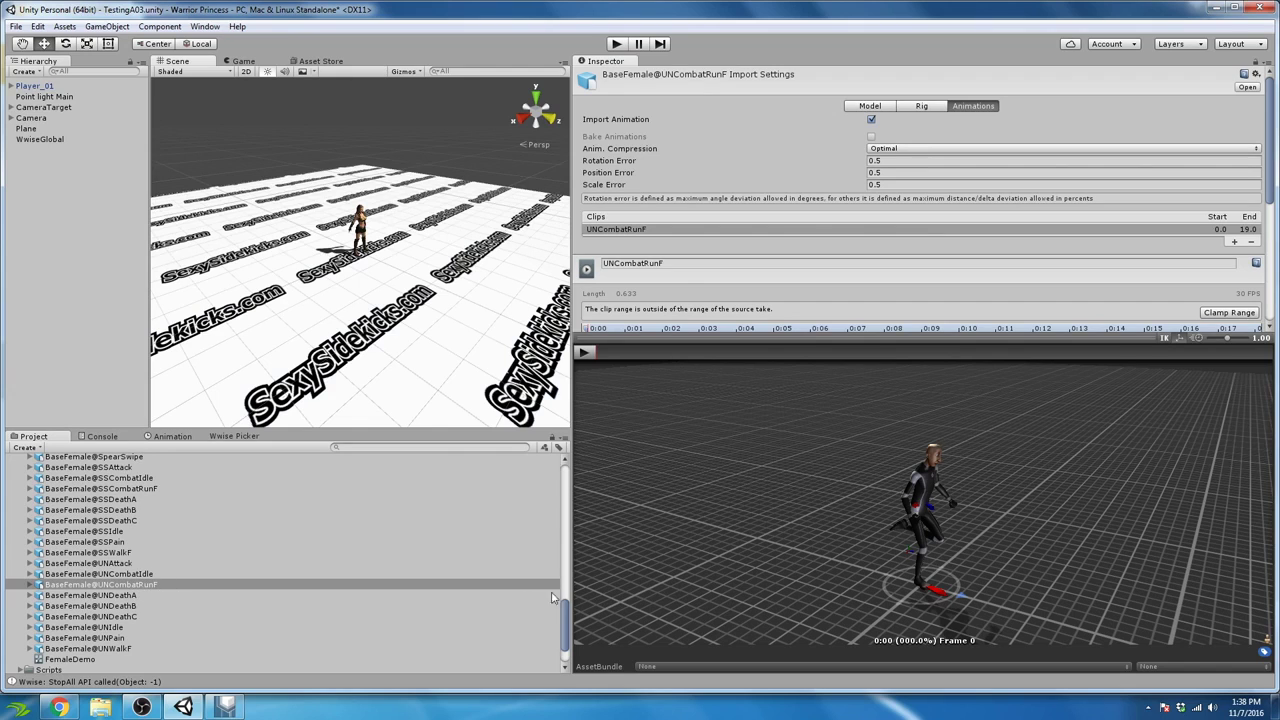
Step: Scrub UNCombatRunF to Frame 7 where the foot lands, and expand settings to show looping options
{"action": "left_click_drag", "start_coordinate": [1002, 558], "coordinate": [1063, 498]}
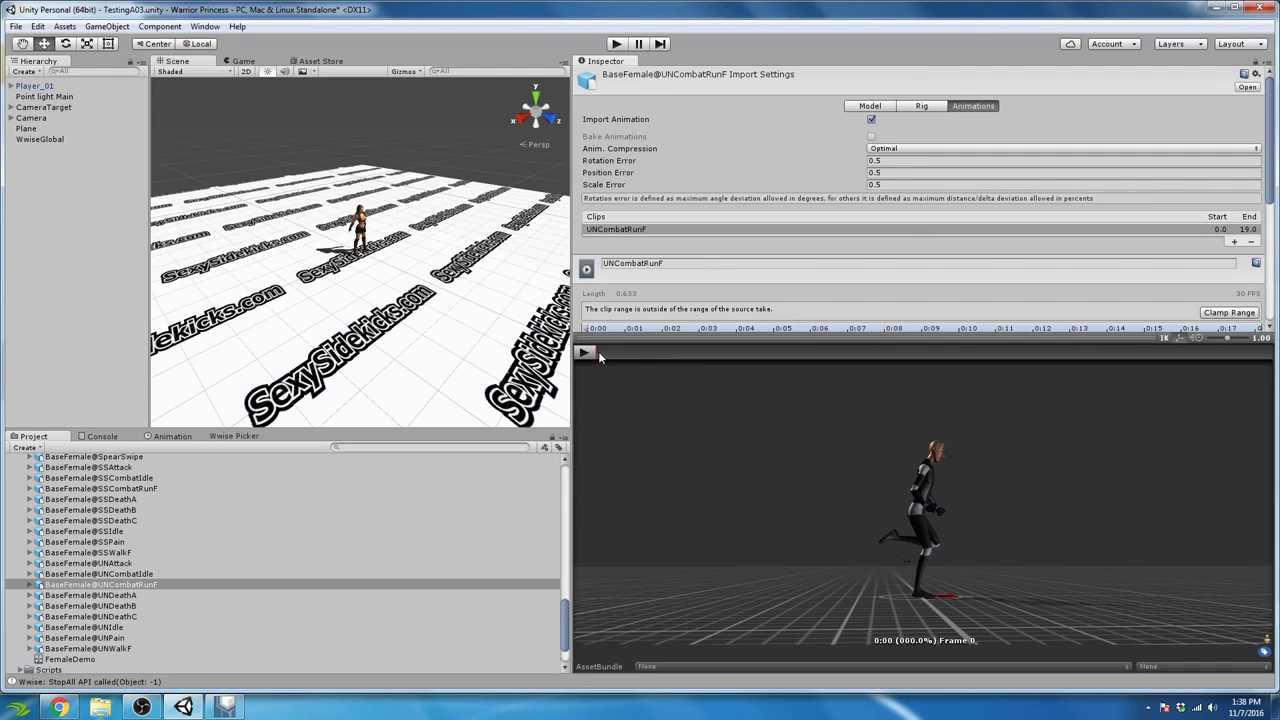
{"action": "left_click_drag", "start_coordinate": [598, 351], "coordinate": [883, 472]}
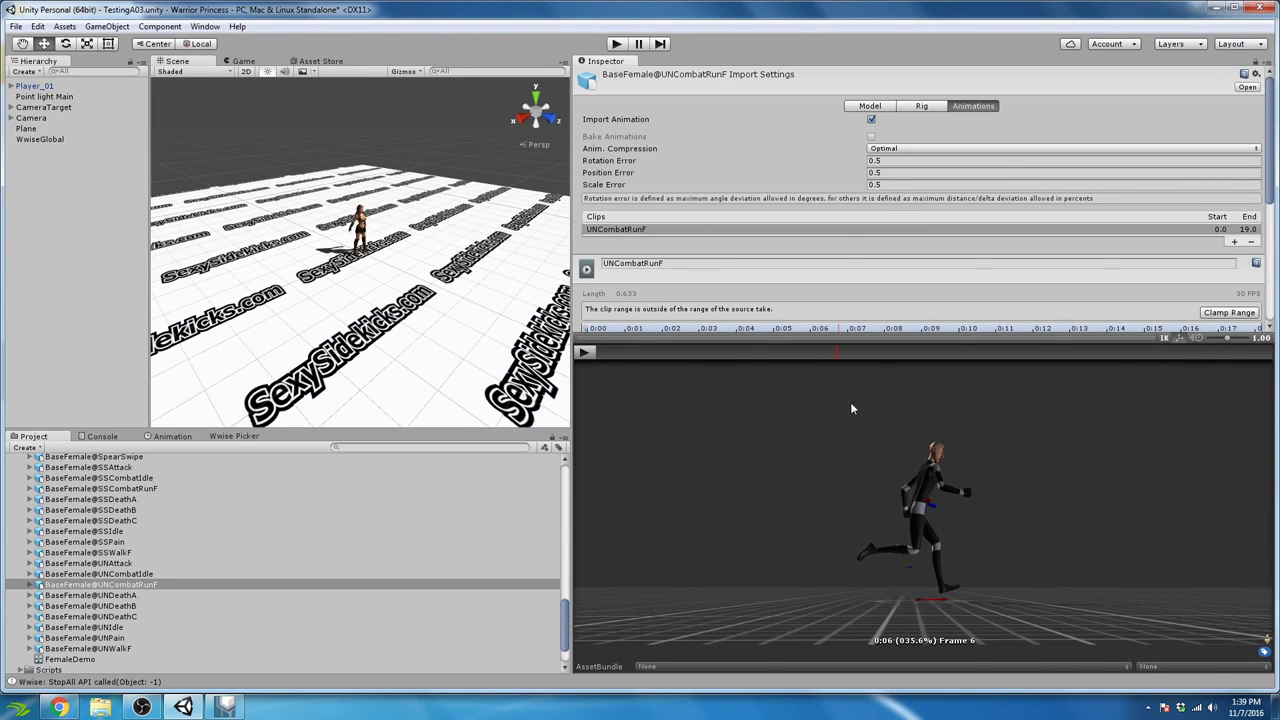
{"action": "left_click_drag", "start_coordinate": [835, 350], "coordinate": [914, 361]}
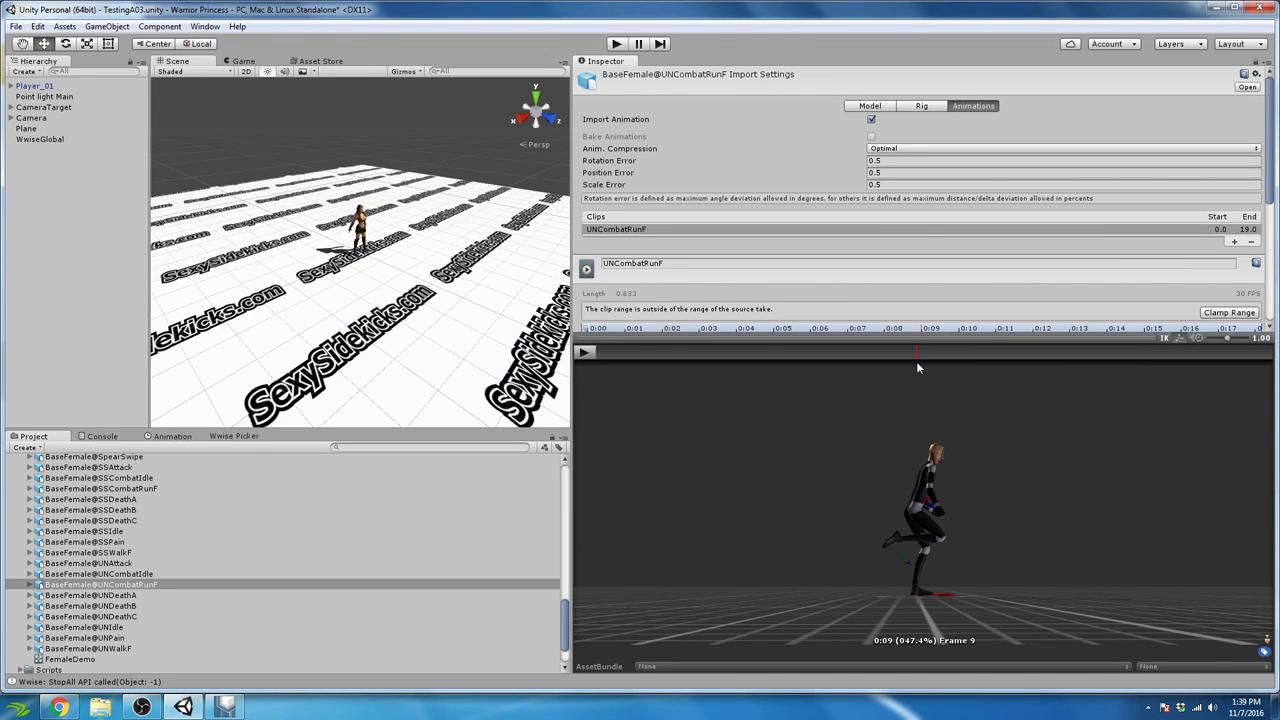
{"action": "left_click_drag", "start_coordinate": [918, 355], "coordinate": [783, 348]}
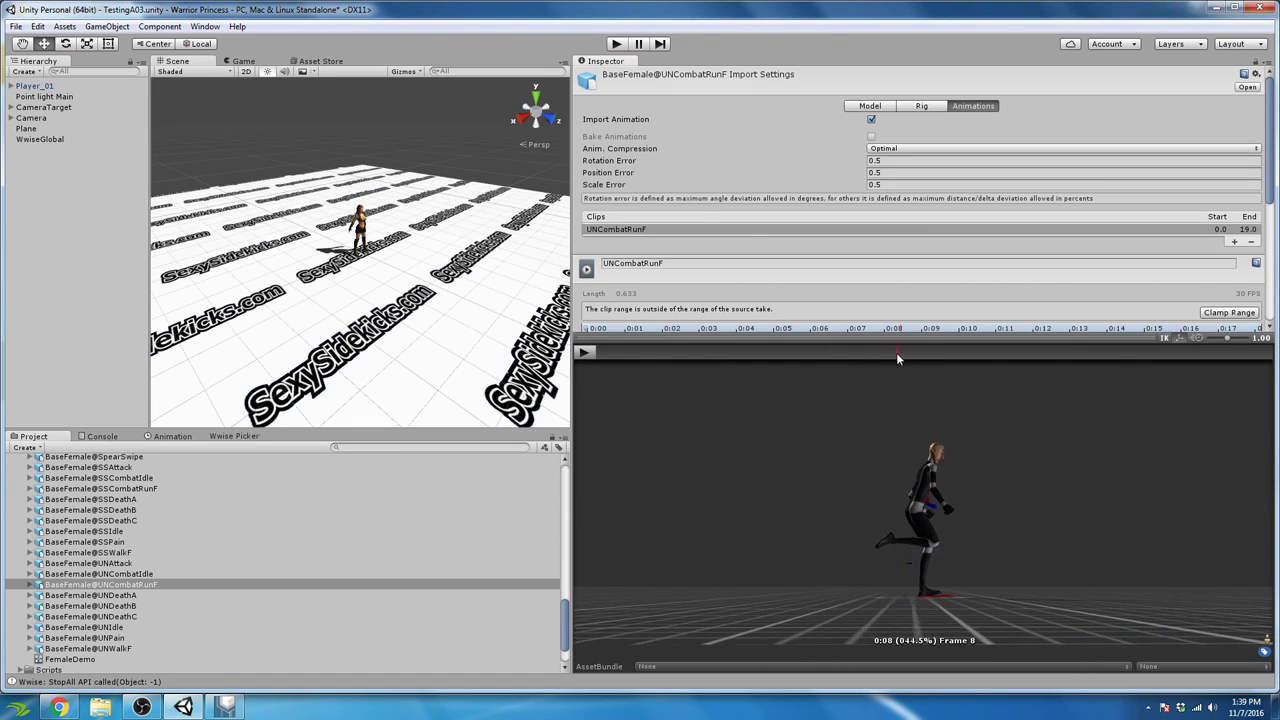
{"action": "left_click_drag", "start_coordinate": [821, 352], "coordinate": [848, 360]}
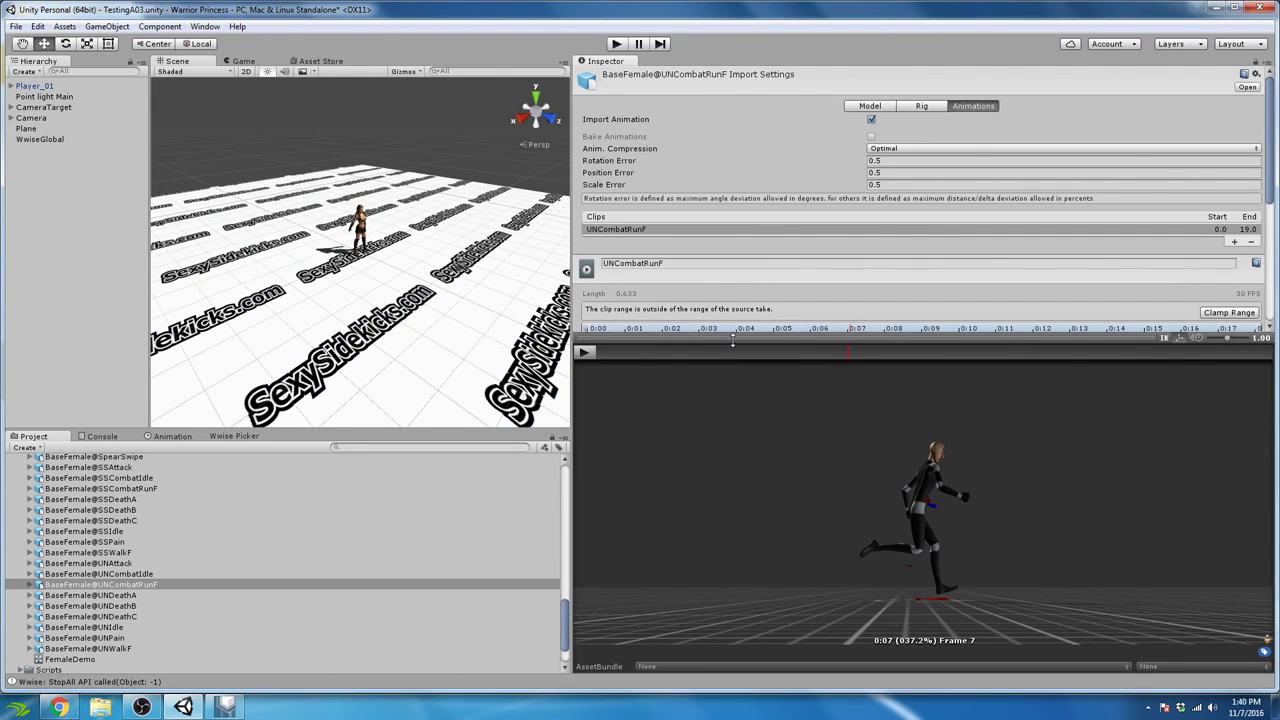
{"action": "left_click_drag", "start_coordinate": [733, 340], "coordinate": [722, 476]}
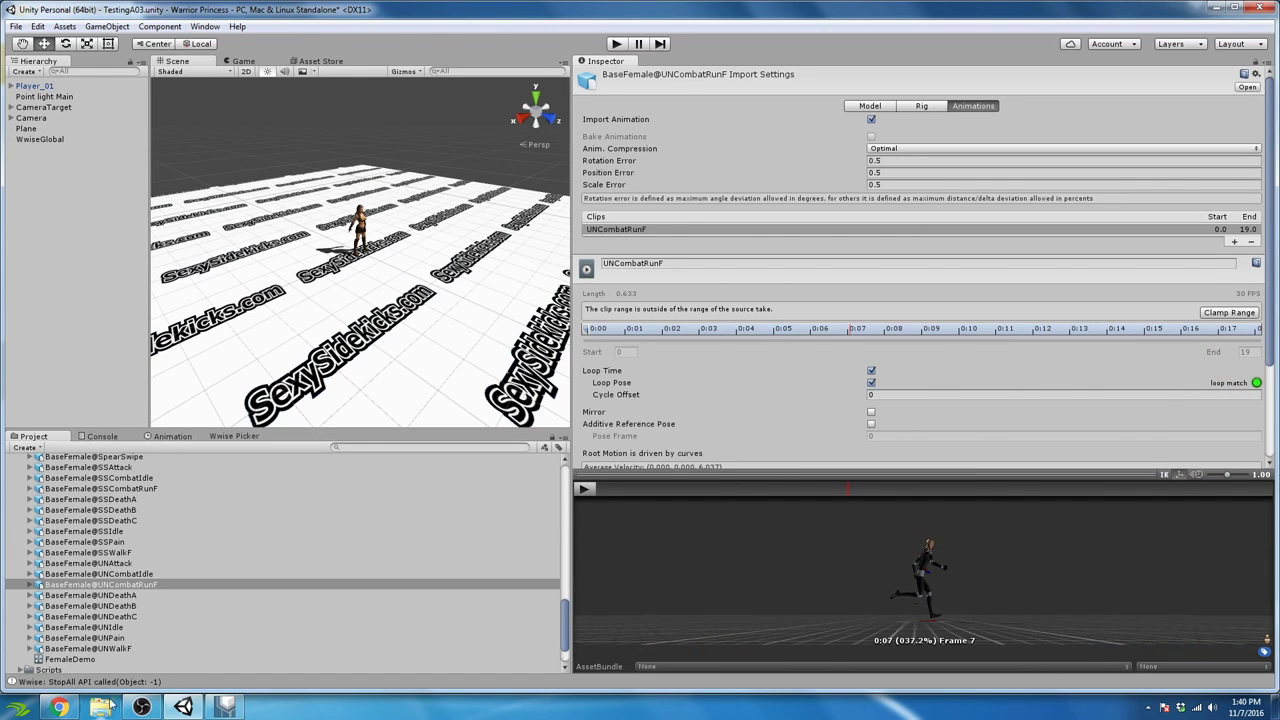
{"action": "left_click", "coordinate": [59, 707]}
{"action": "left_click", "coordinate": [435, 420]}
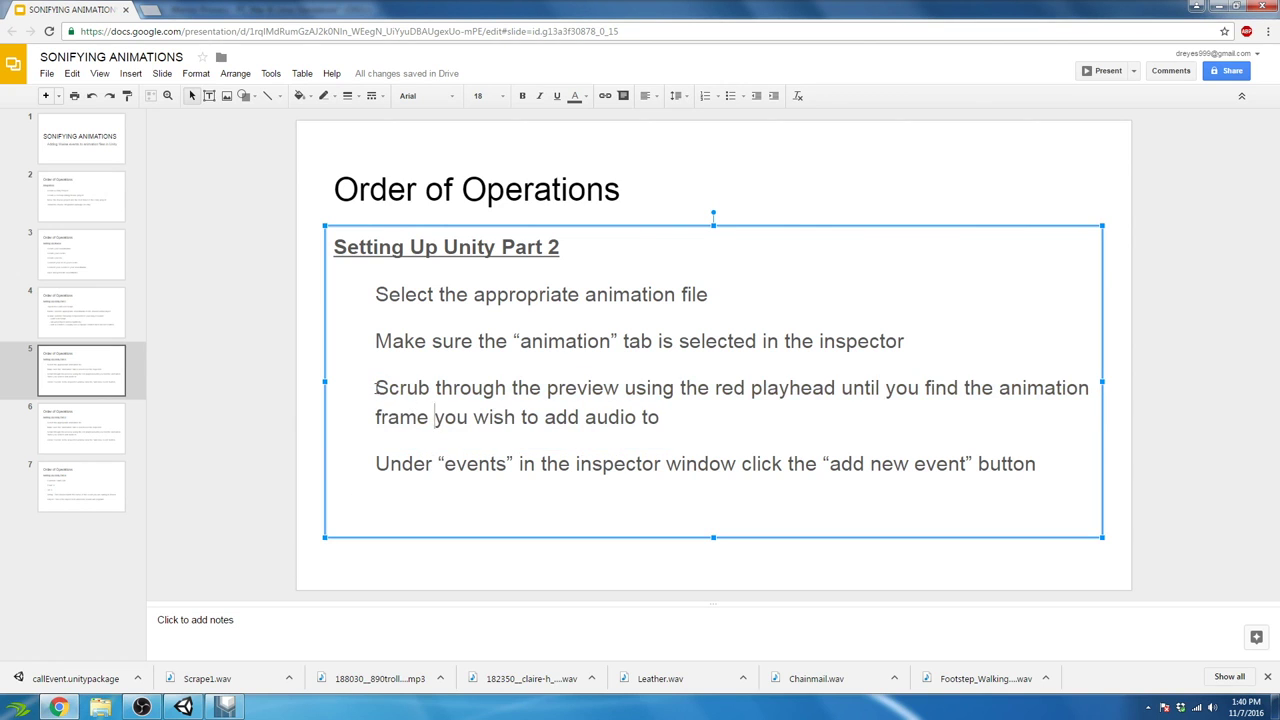
{"action": "left_click_drag", "start_coordinate": [375, 388], "coordinate": [673, 415]}
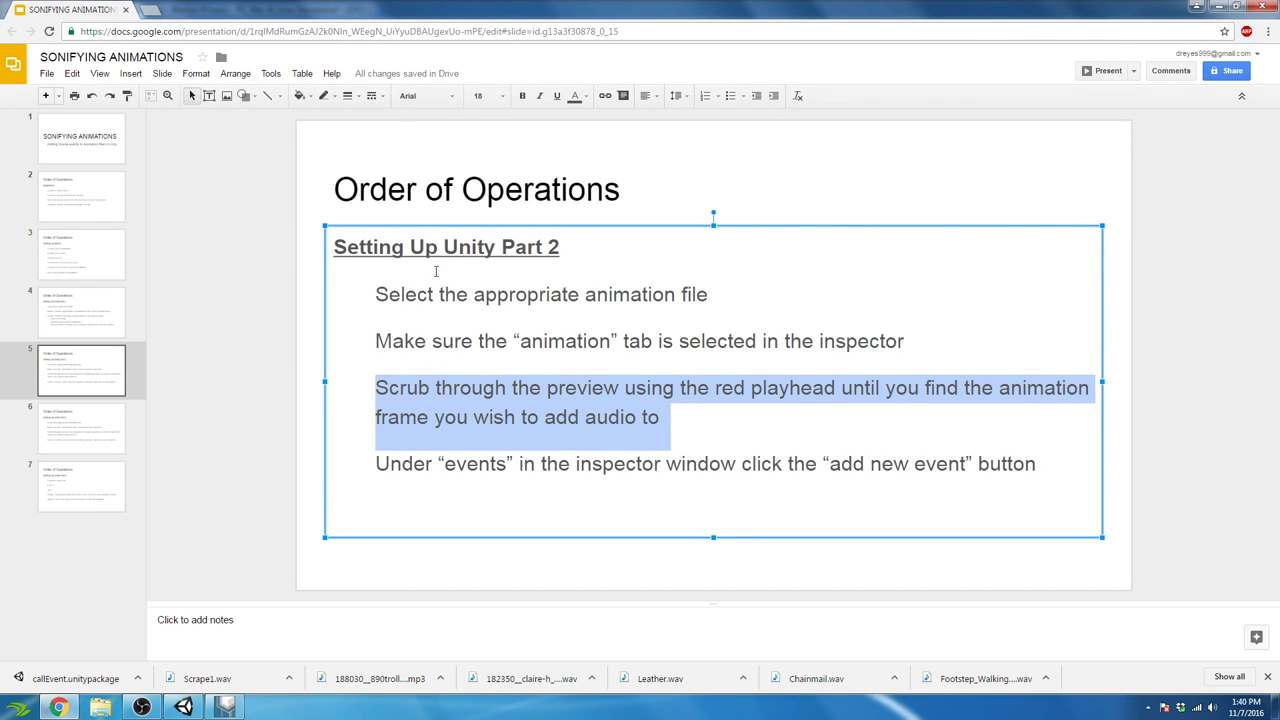
{"action": "left_click", "coordinate": [372, 466]}
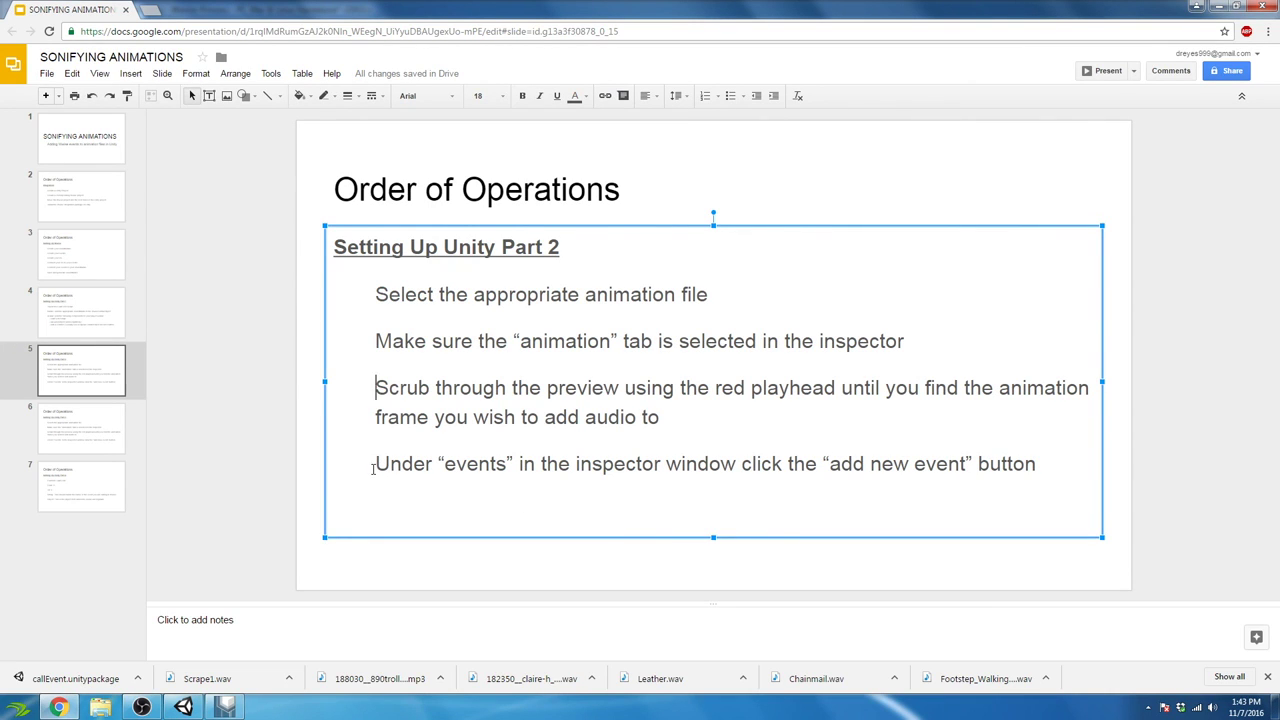
{"action": "left_click_drag", "start_coordinate": [372, 466], "coordinate": [1036, 485]}
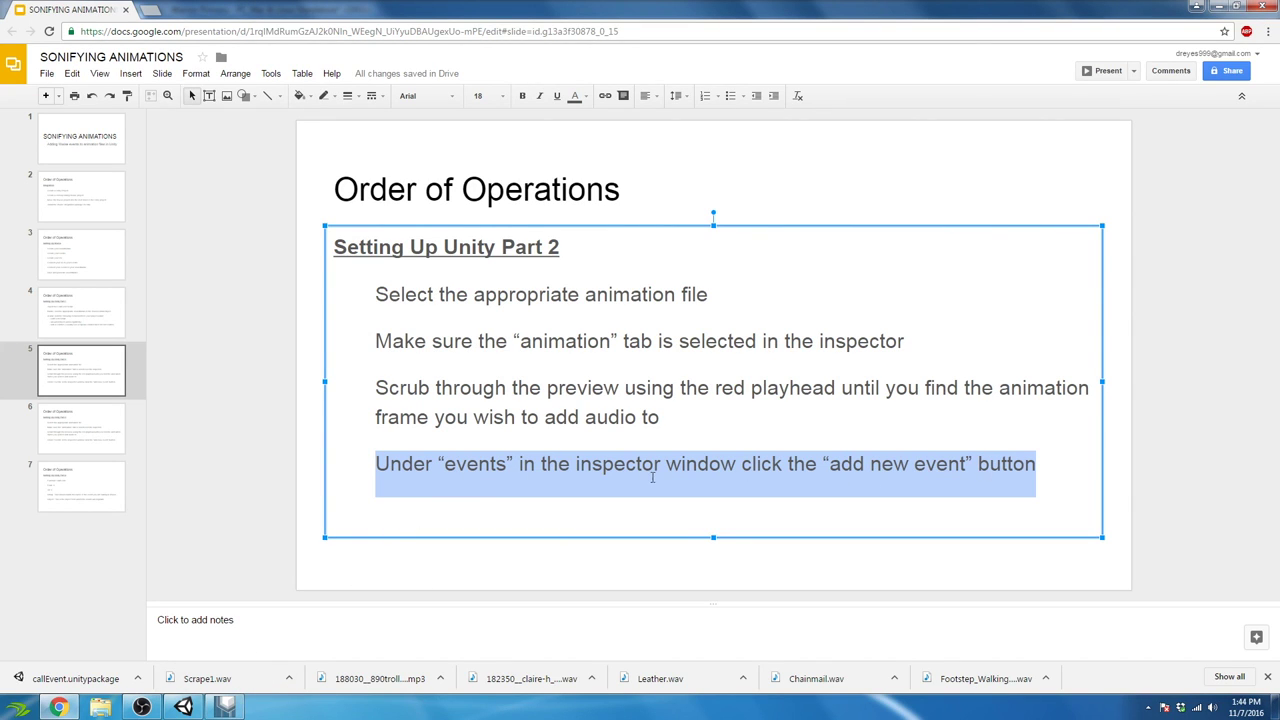
{"action": "left_click", "coordinate": [183, 707]}
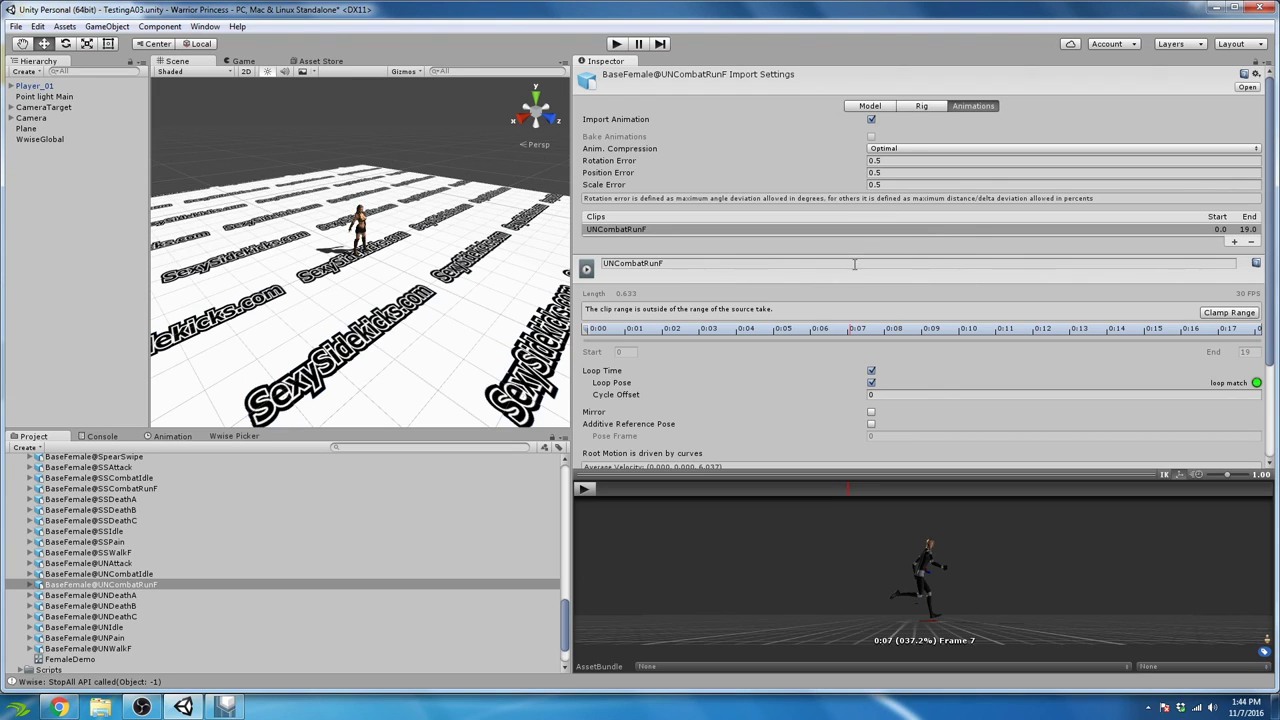
Step: Expand the UNCombatRunF clip's Events section and keep the preview at Frame 7
{"action": "scroll", "coordinate": [854, 266], "scroll_direction": "down", "scroll_amount": 3}
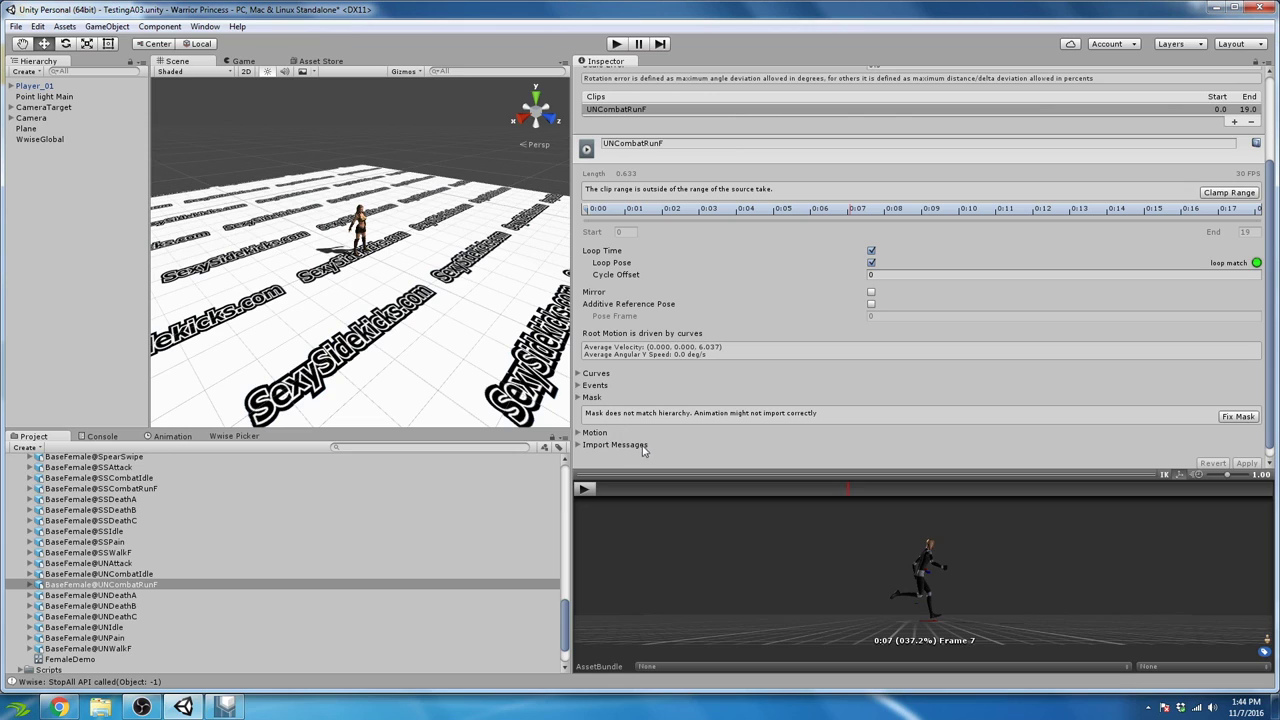
{"action": "left_click", "coordinate": [578, 386]}
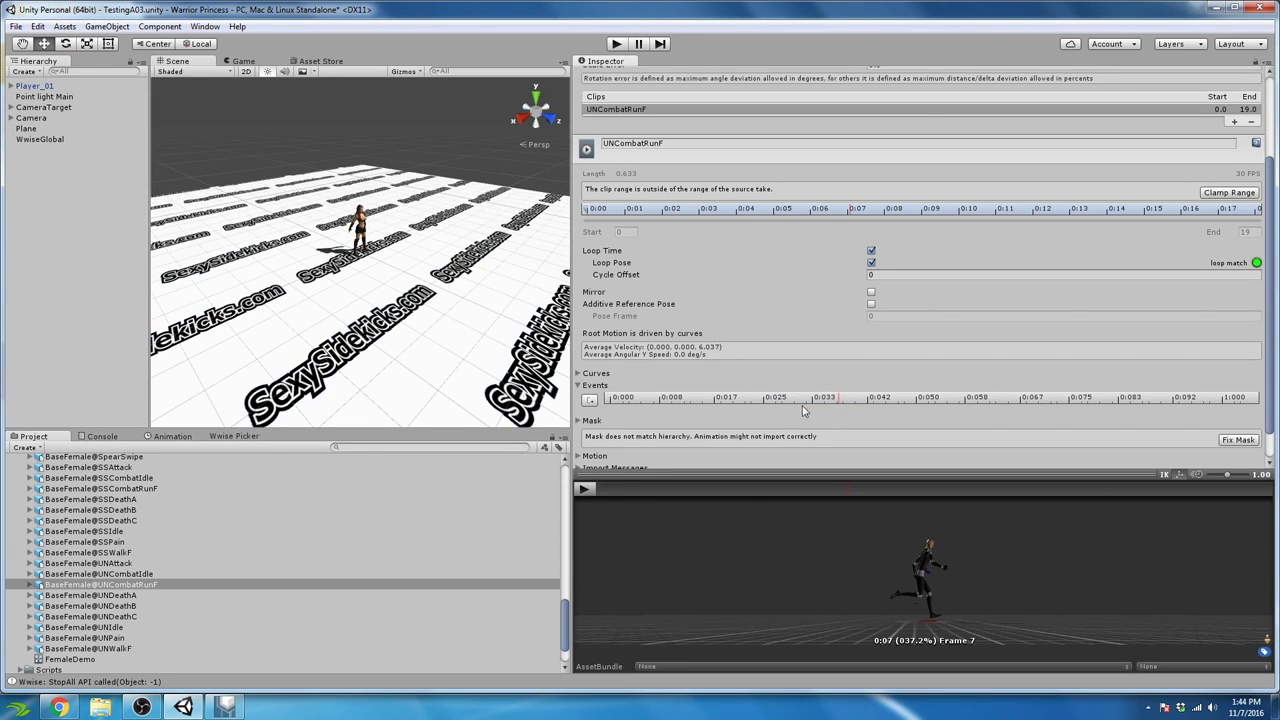
{"action": "left_click_drag", "start_coordinate": [854, 492], "coordinate": [849, 484]}
Step: Add a NewEvent animation event at Frame 7 using the Events timeline's Add Event button
{"action": "left_click", "coordinate": [589, 401]}
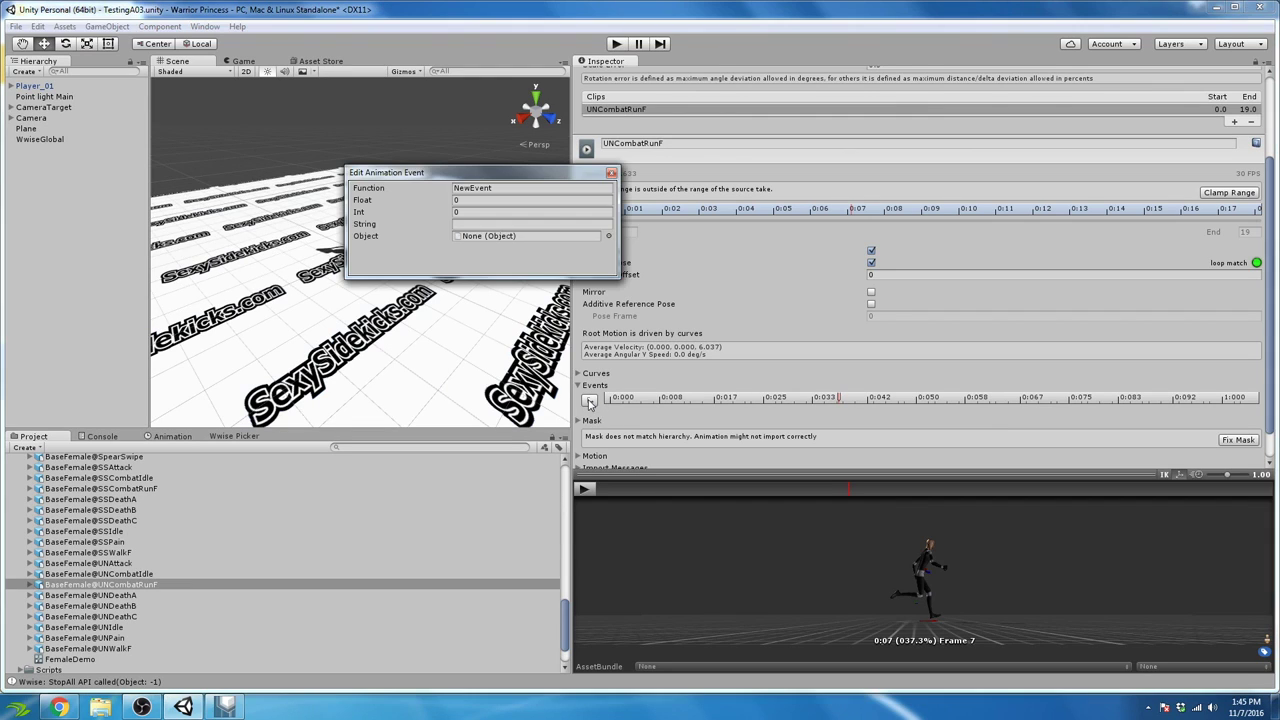